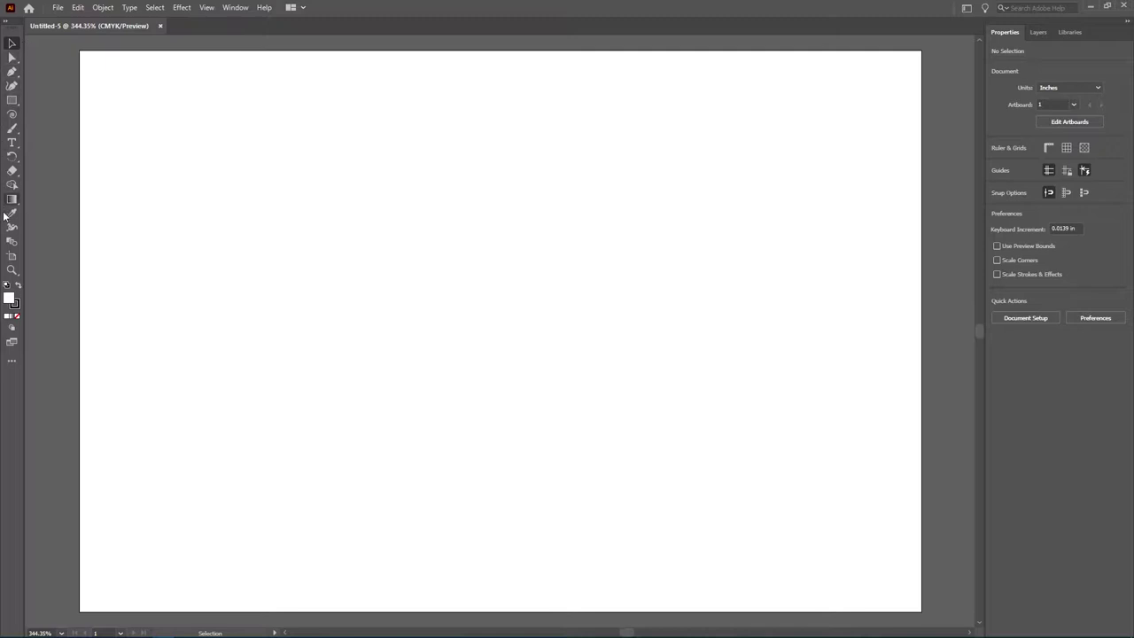
Drag the Perspective Grid and Perspective Selection tools from the Edit Toolbar list into the toolbar
click(11, 363)
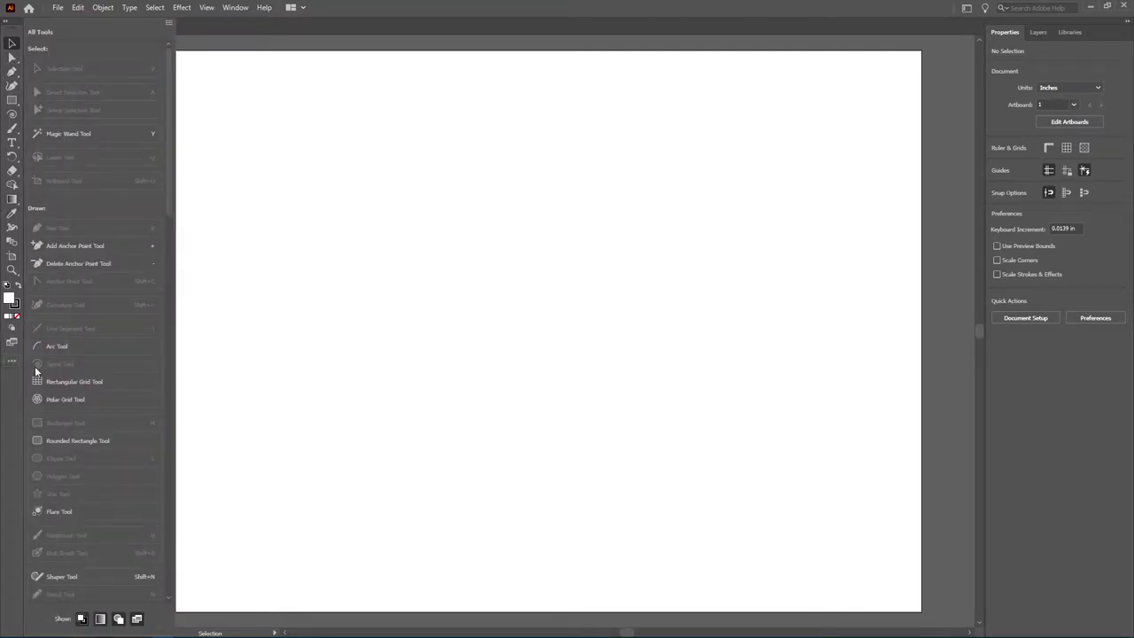
scroll(67, 367, down, 15)
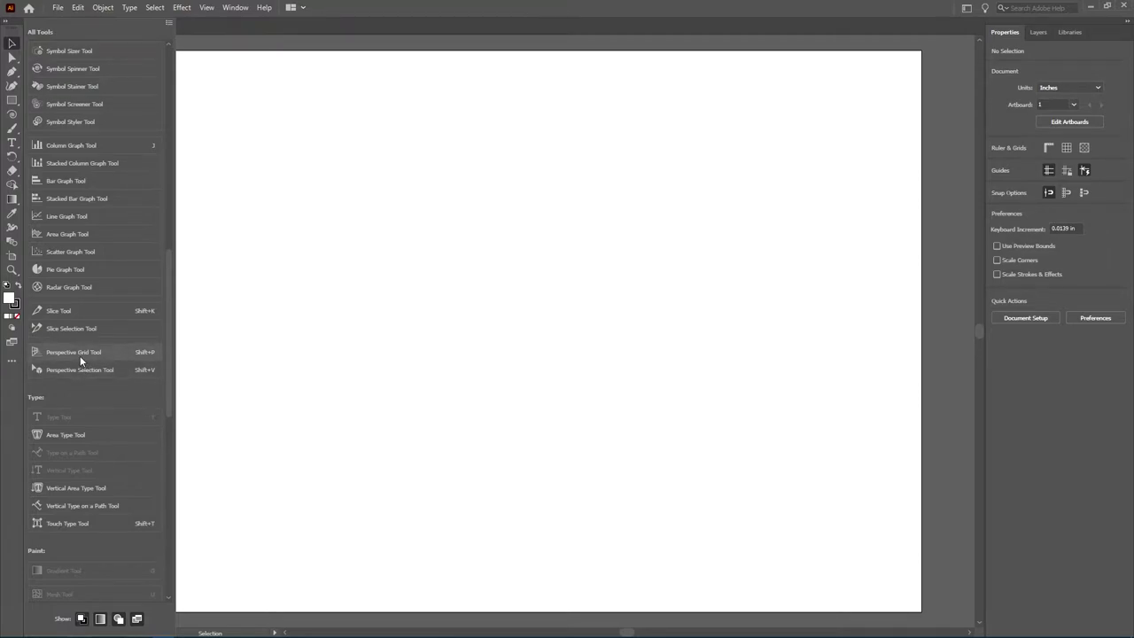
click(79, 355)
drag(79, 356, 11, 268)
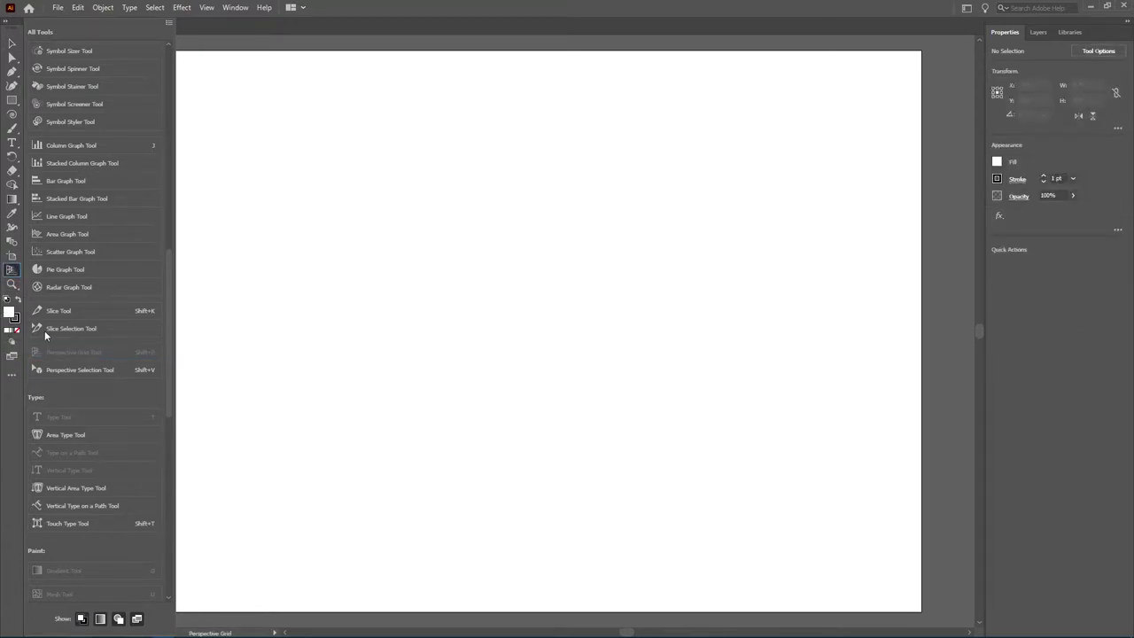
drag(40, 370, 13, 284)
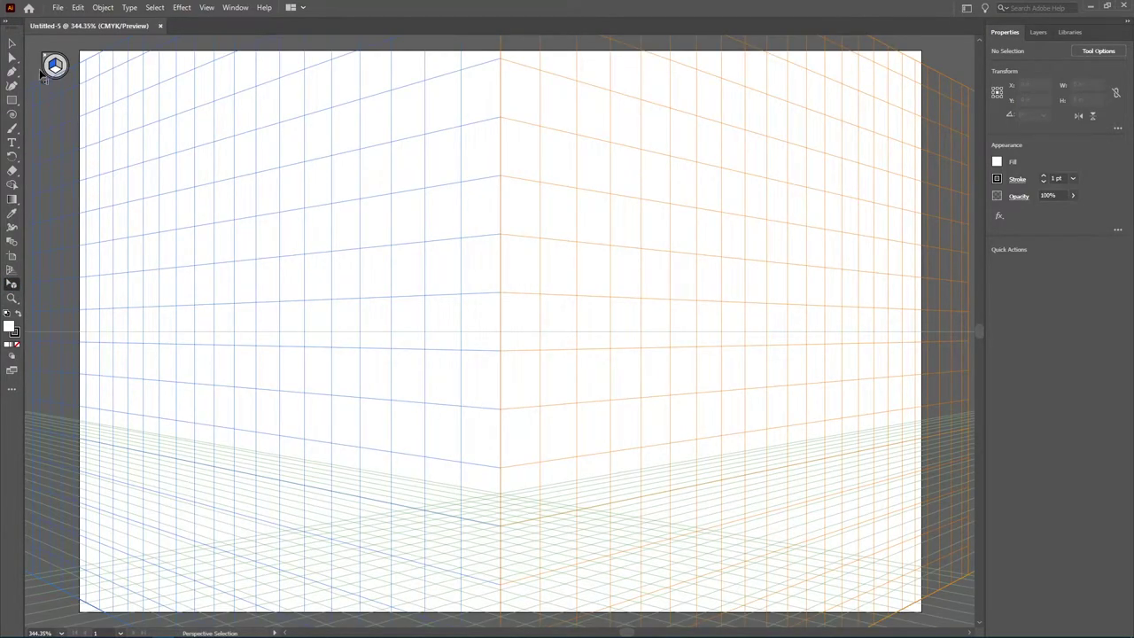
In Essentials Classic, pick the Perspective Grid tool from its flyout, then return to Essentials
click(12, 44)
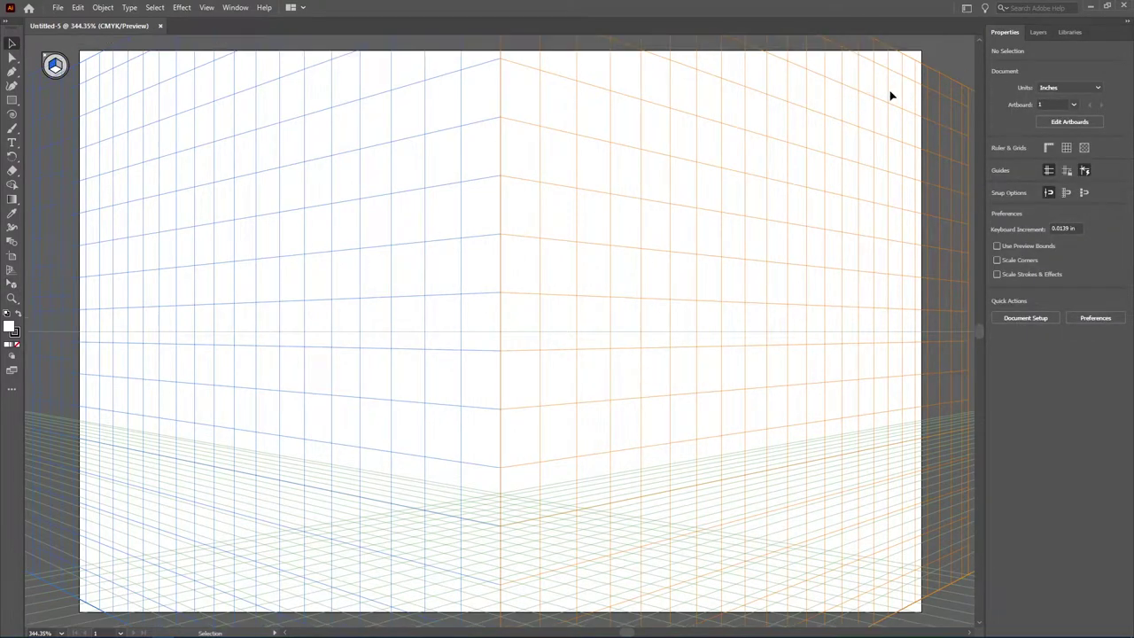
click(968, 8)
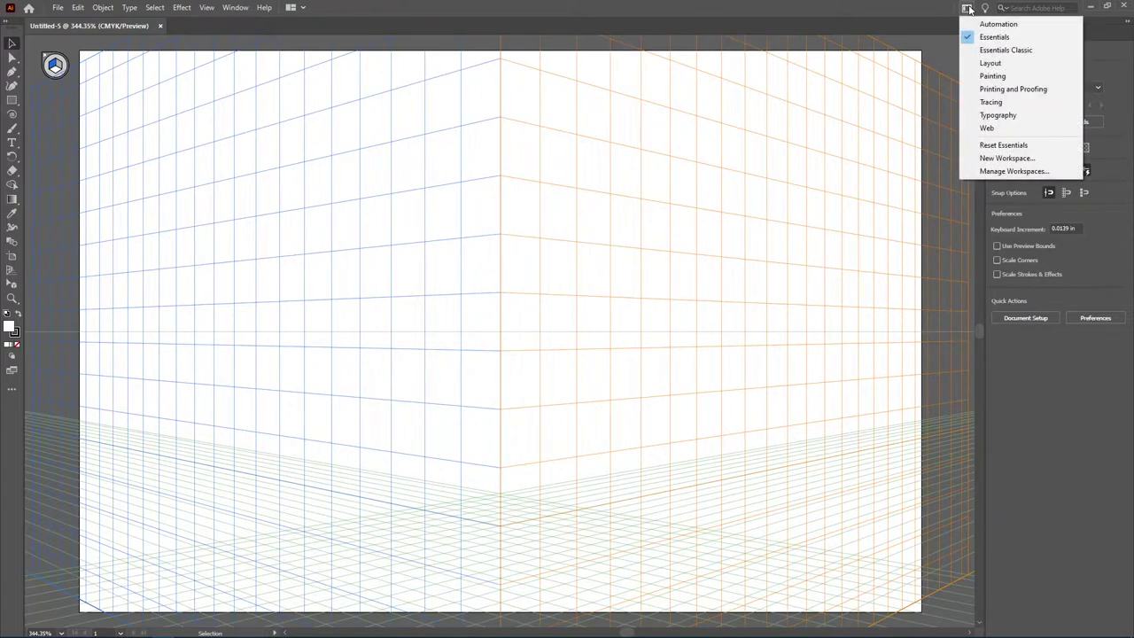
click(1006, 49)
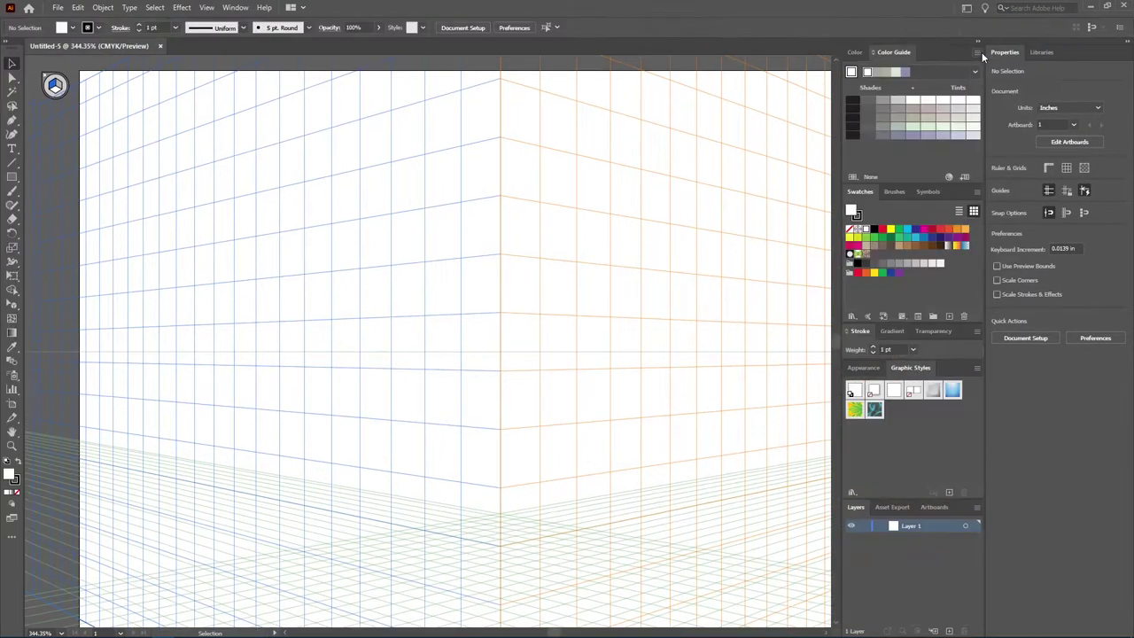
click(12, 304)
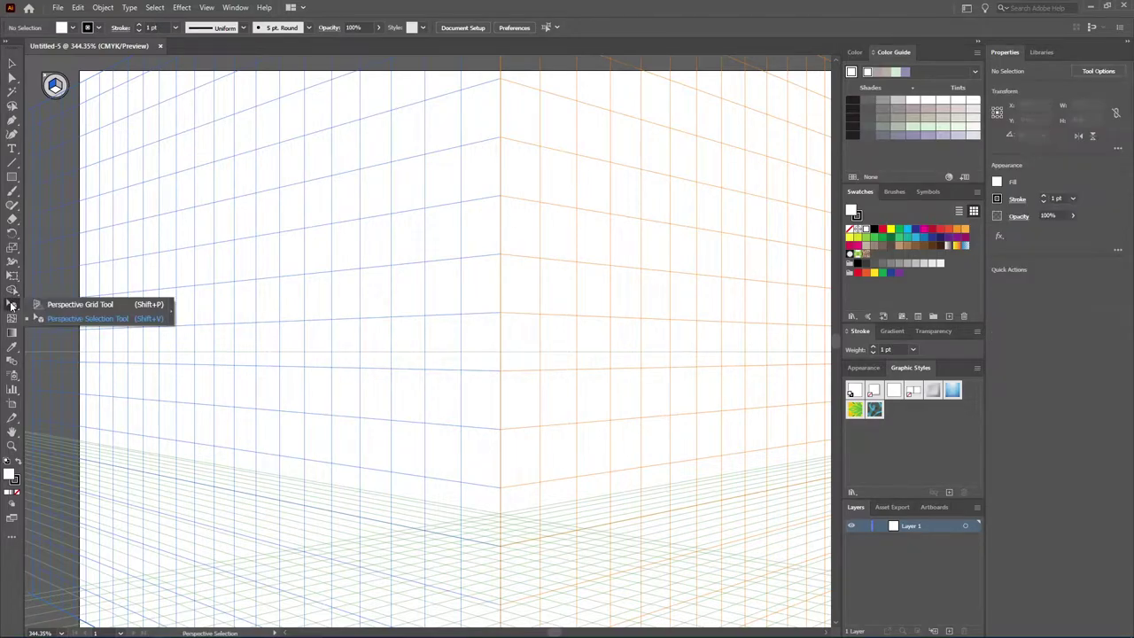
click(78, 307)
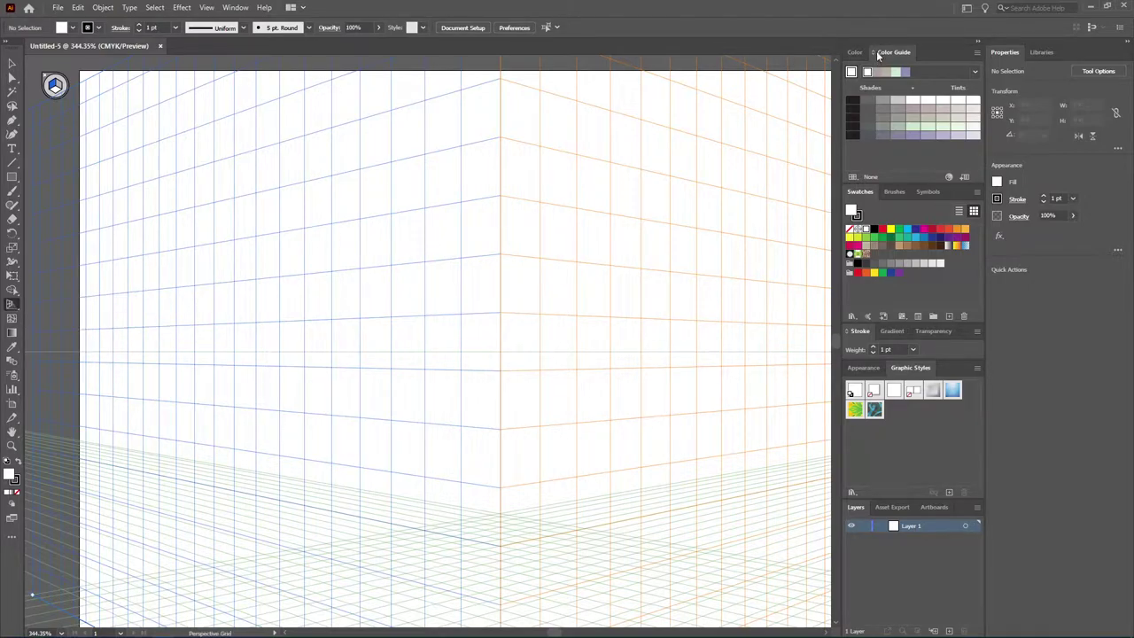
click(966, 11)
click(979, 34)
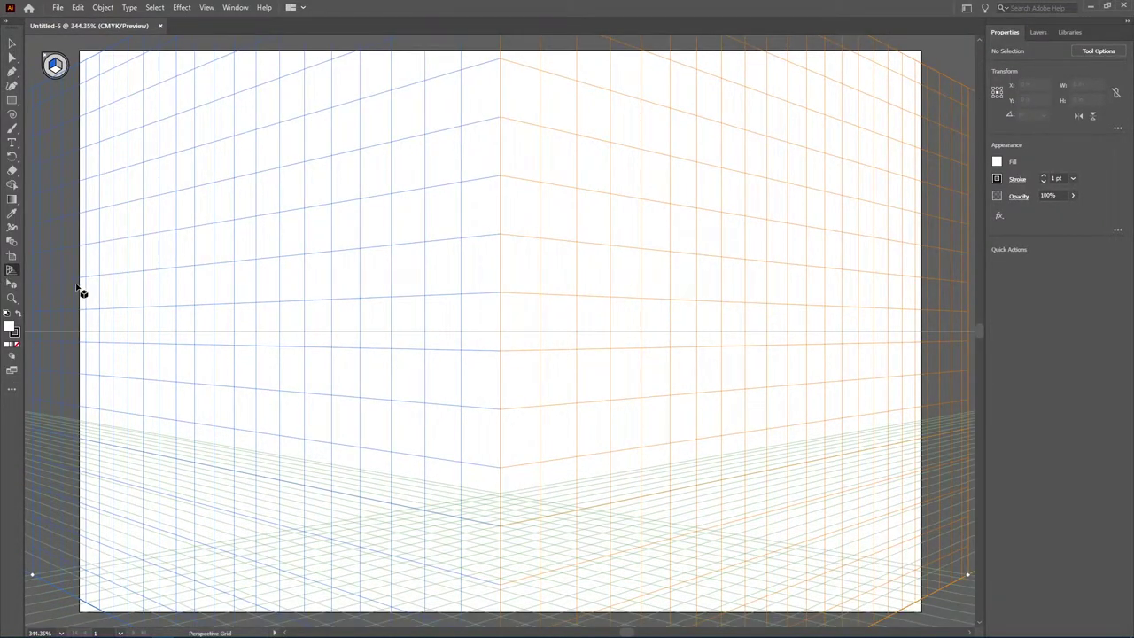
Zoom out and pan until the whole perspective grid and its vanishing points are visible
key(z)
alt+click(339, 256)
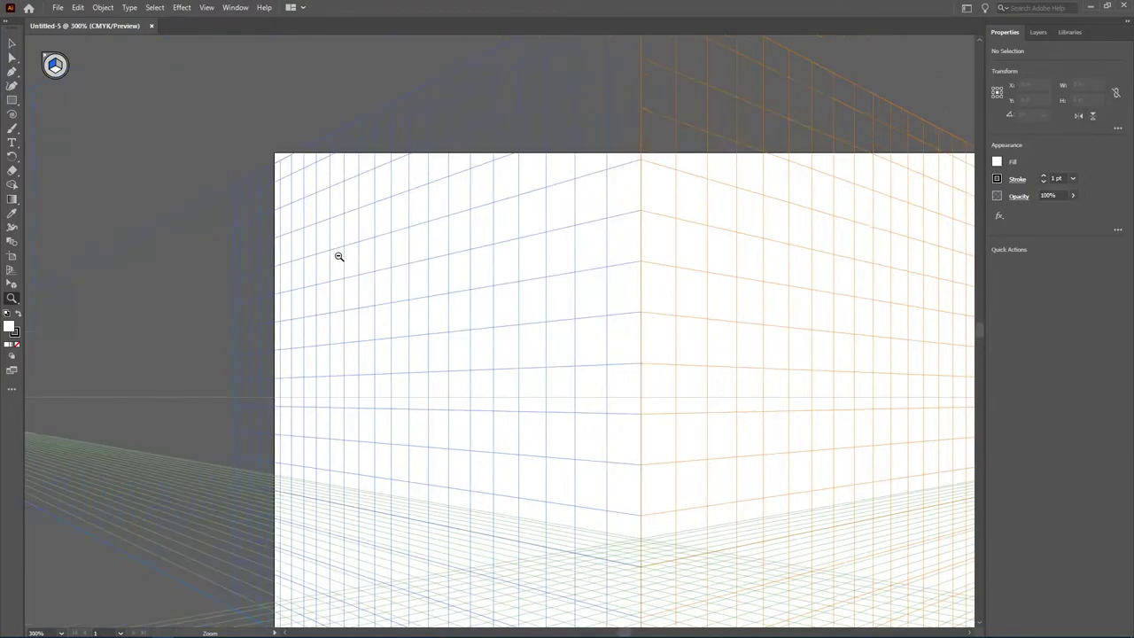
alt+click(673, 307)
alt+click(576, 330)
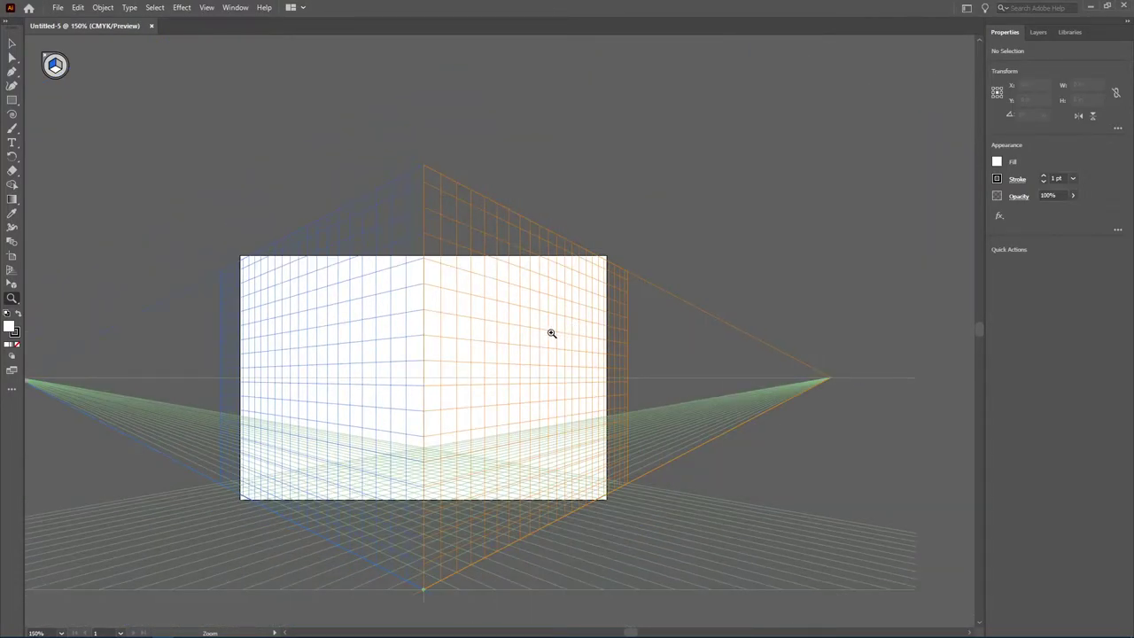
drag(501, 337, 601, 279)
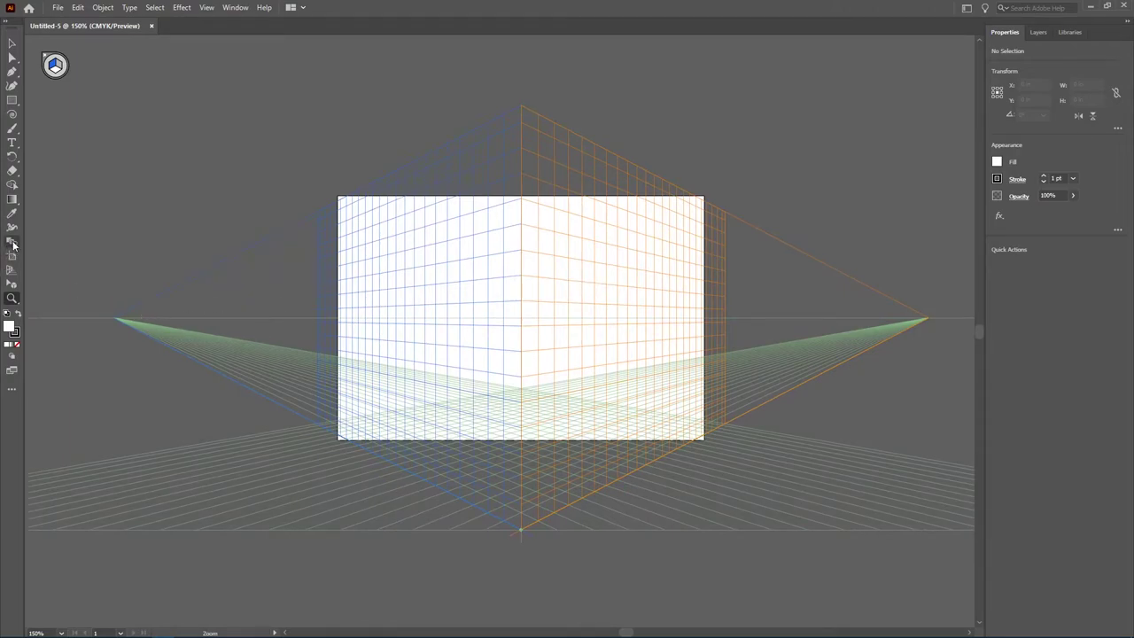
Make the left plane the active perspective plane, ending on the Perspective Grid tool
click(12, 273)
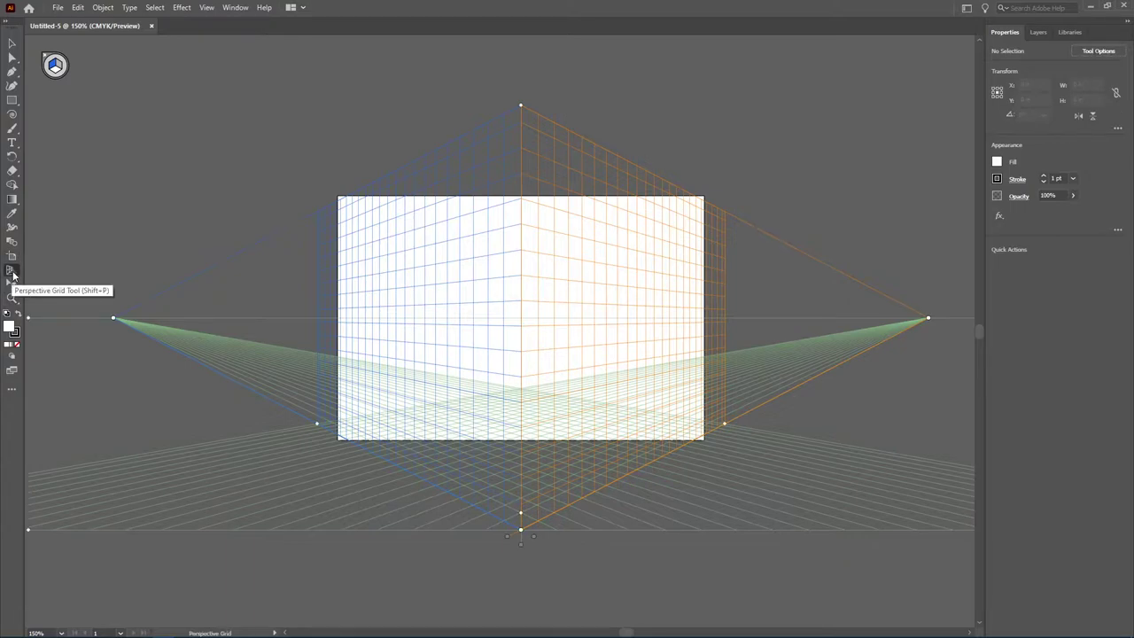
key(shift+v)
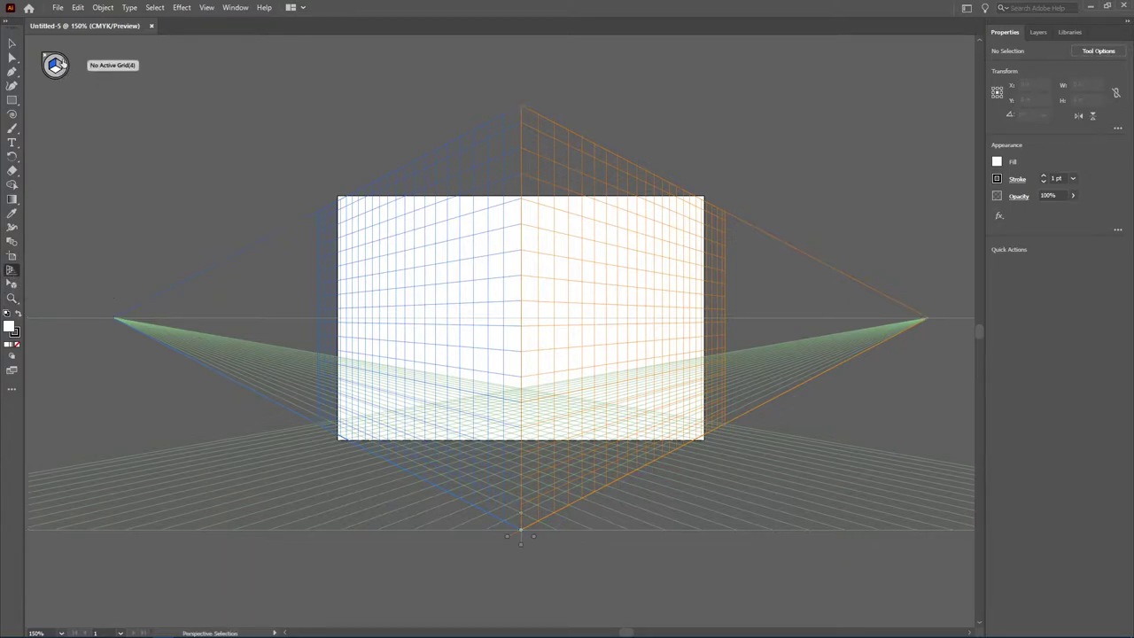
click(46, 57)
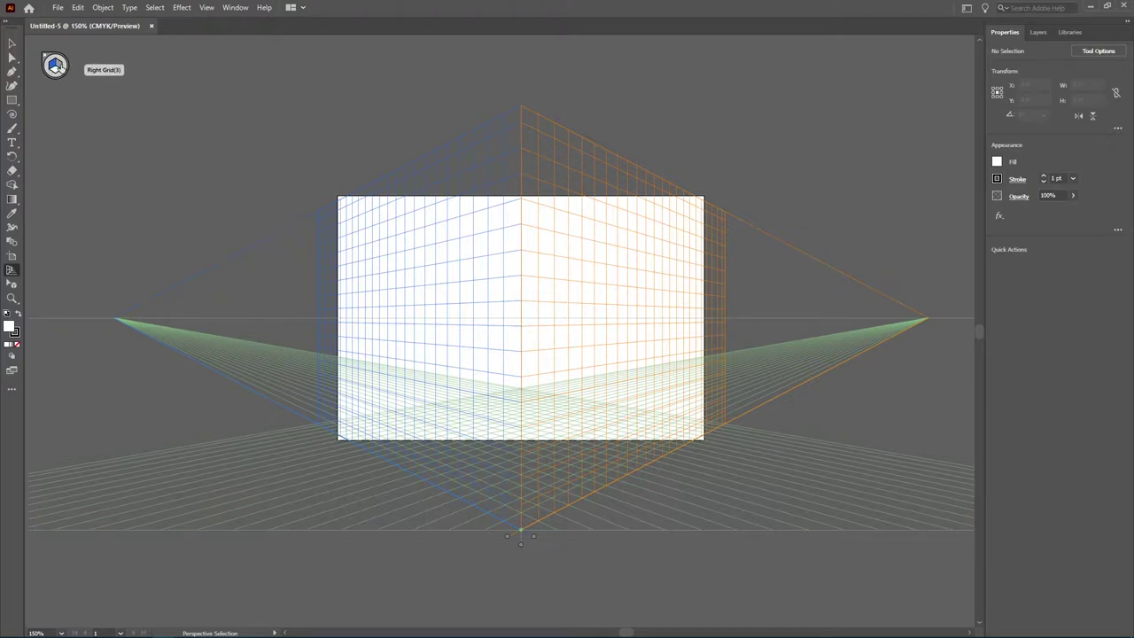
click(57, 74)
key(shift+p)
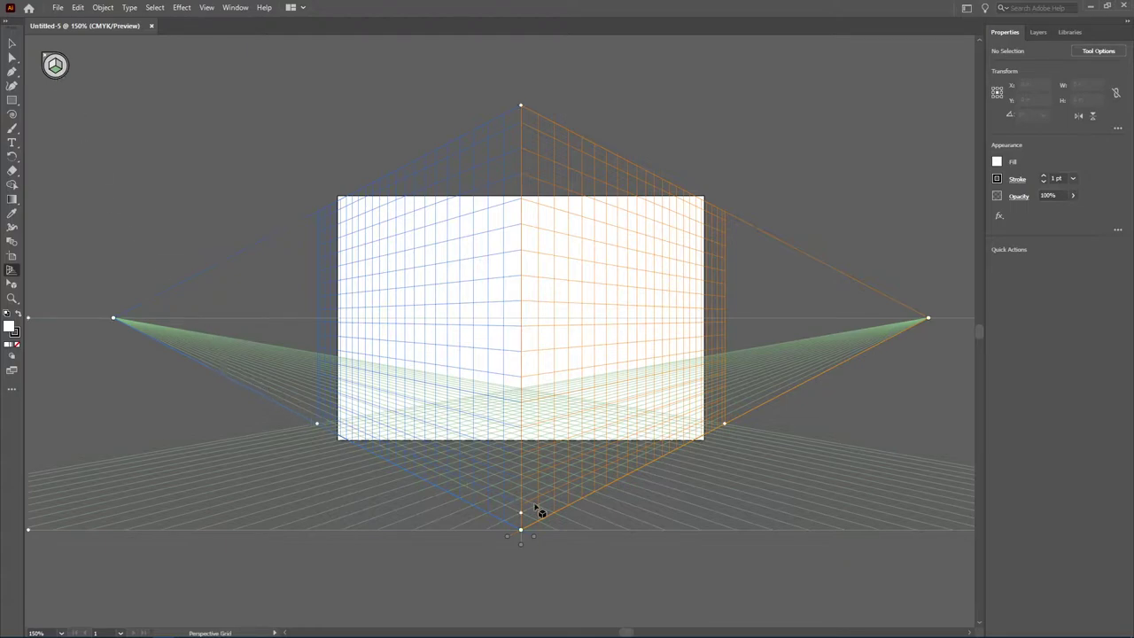
click(51, 67)
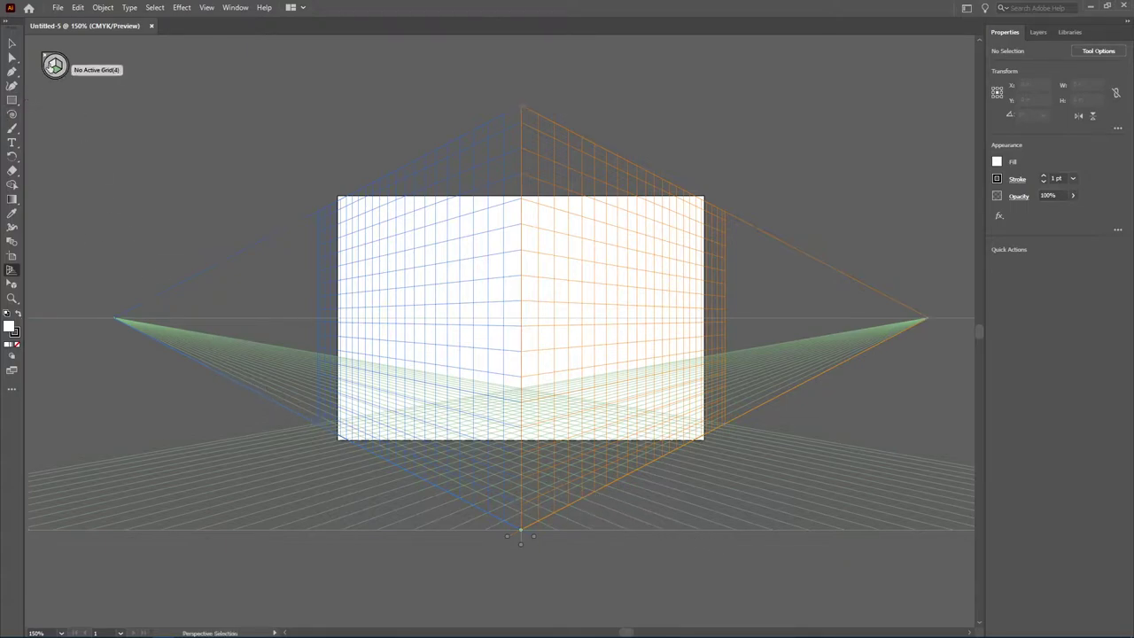
key(shift+p)
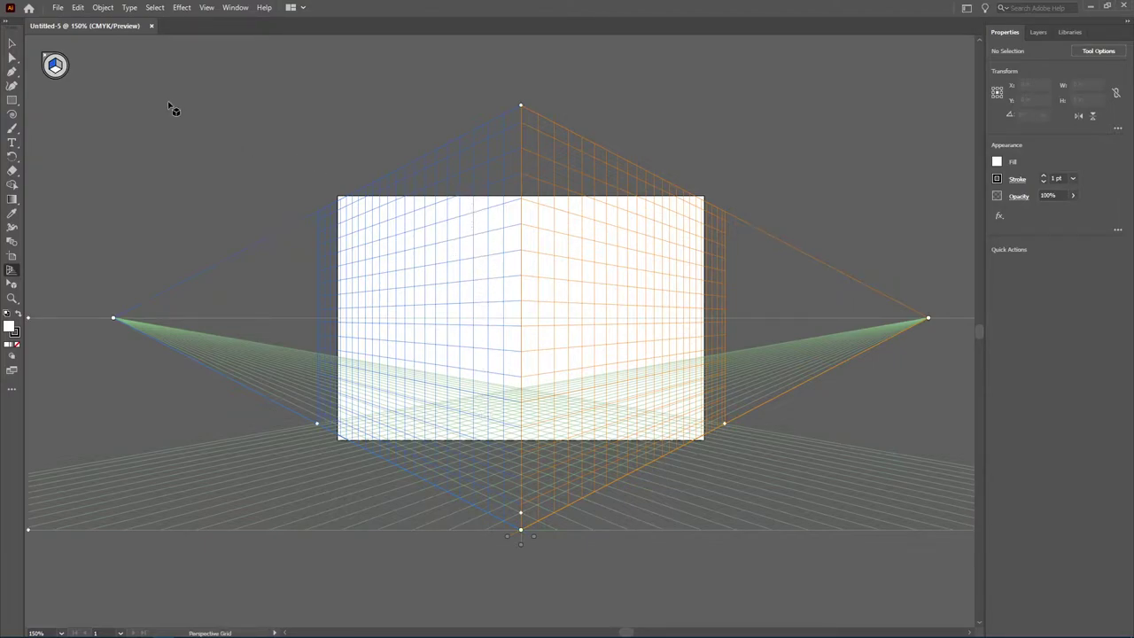
Make the right plane active, then hide the perspective grid from the plane-switching widget
click(60, 67)
click(46, 55)
key(shift+v)
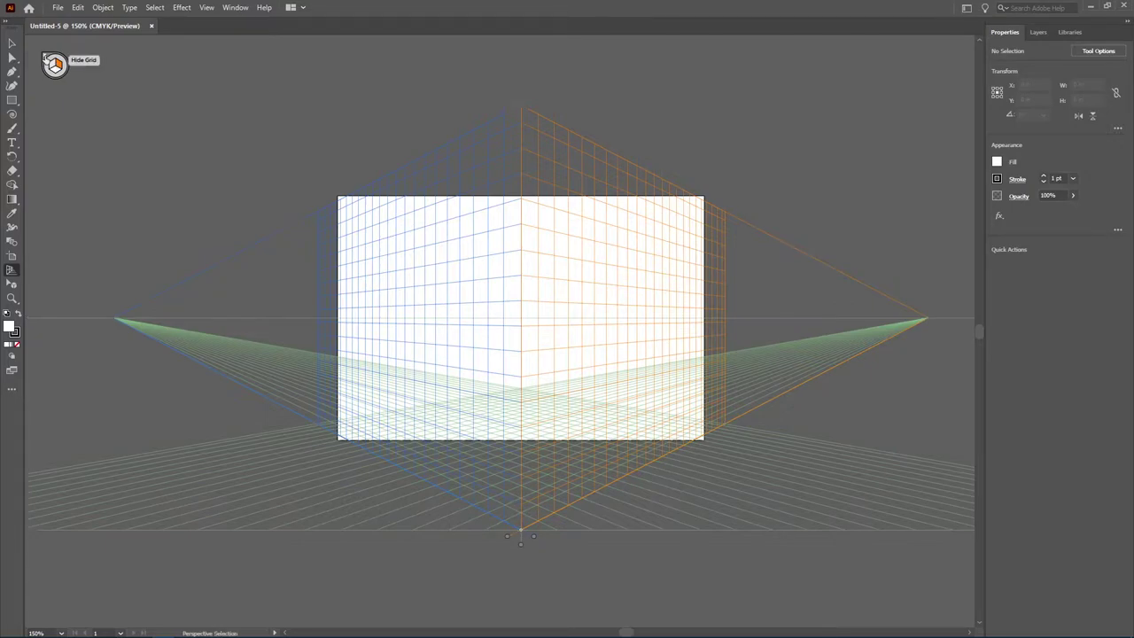
click(45, 57)
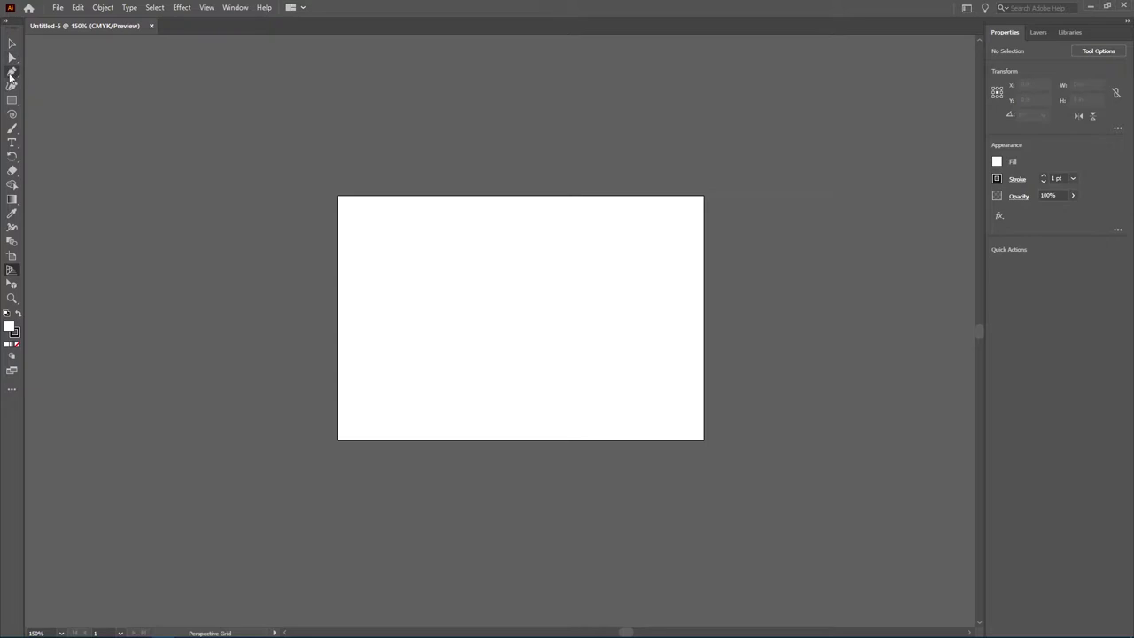
Draw a rectangle covering the artboard and fill it with brown
click(10, 102)
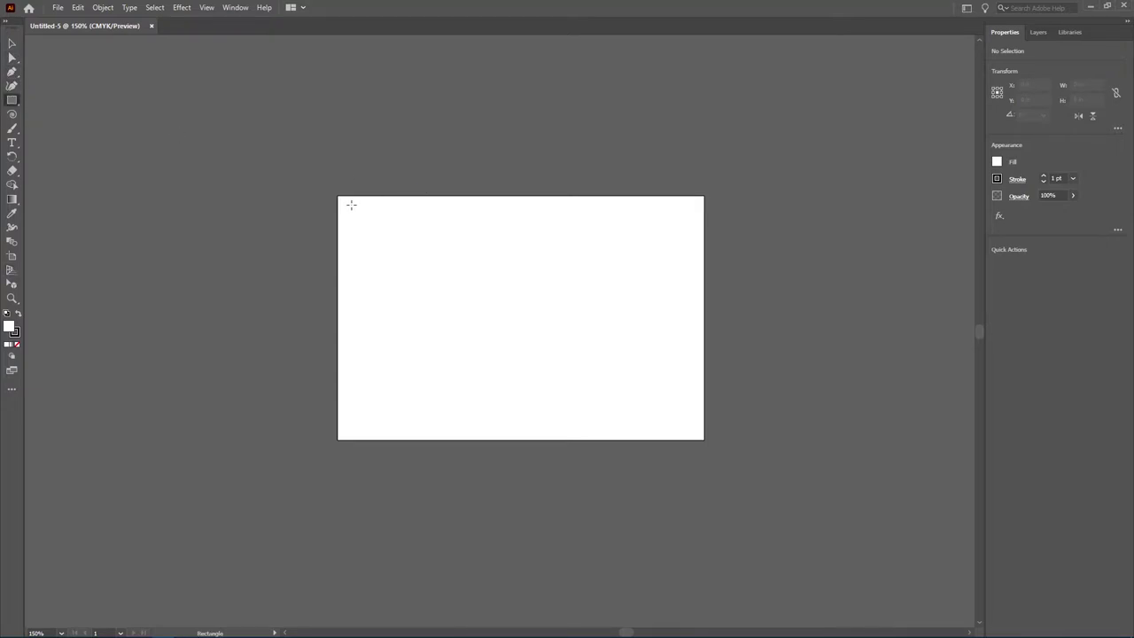
drag(349, 205, 695, 429)
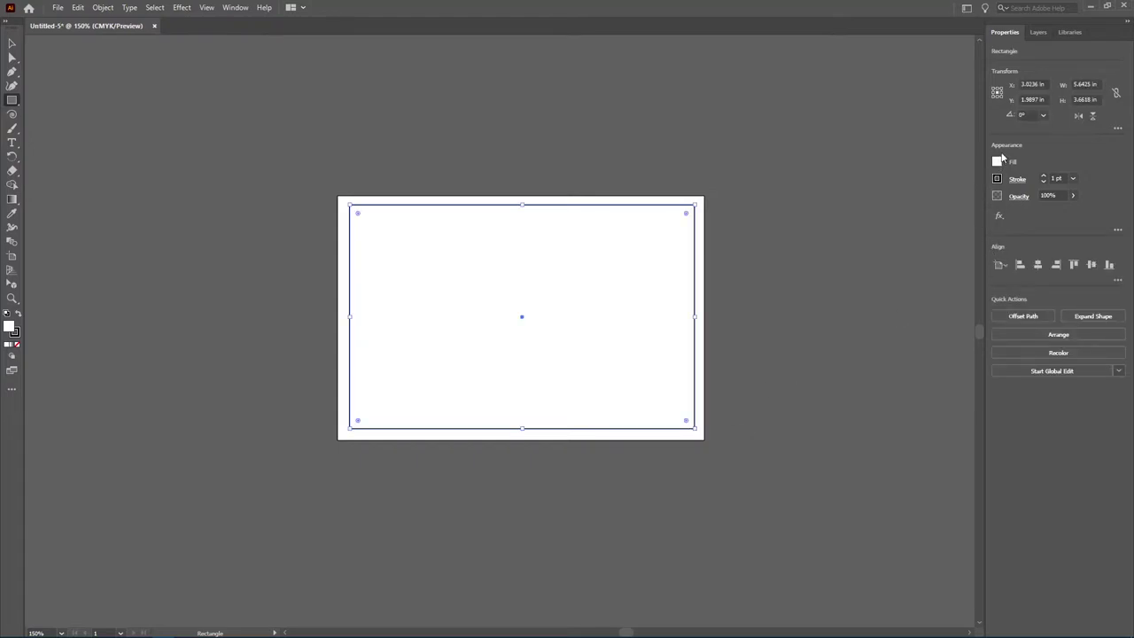
click(997, 162)
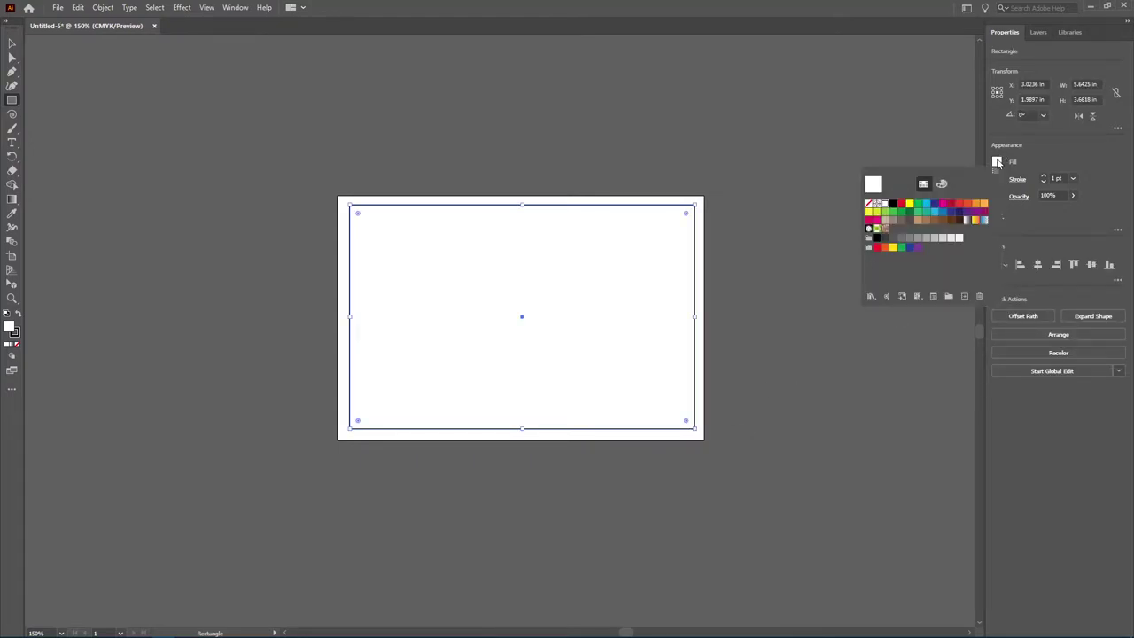
click(933, 222)
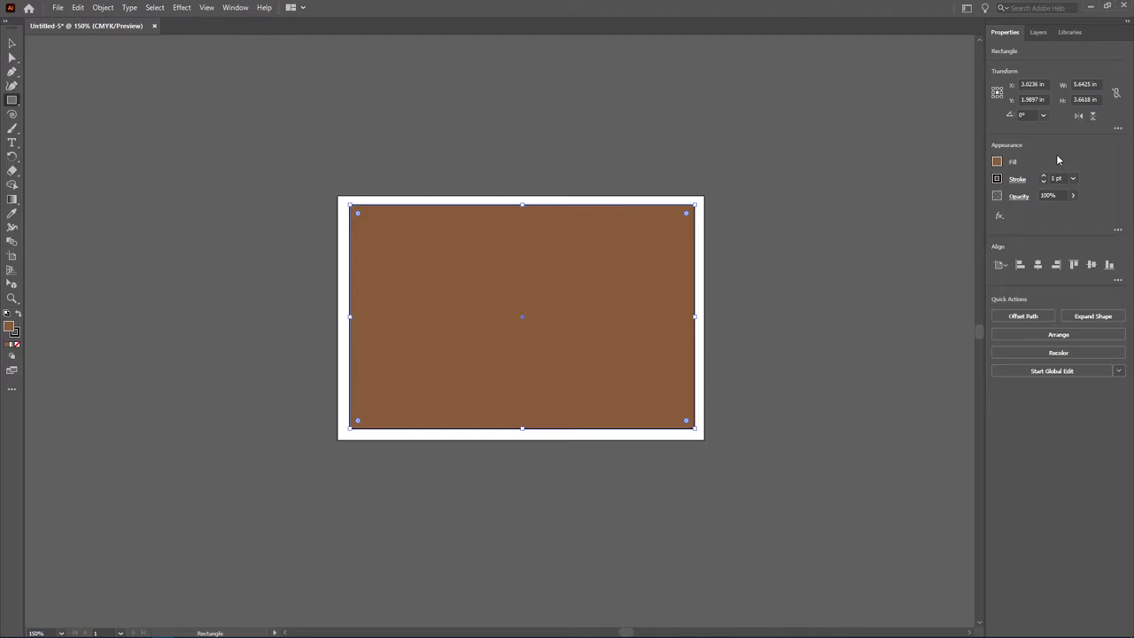
Deselect the rectangle and show the perspective grid over the artboard again
click(11, 44)
click(276, 134)
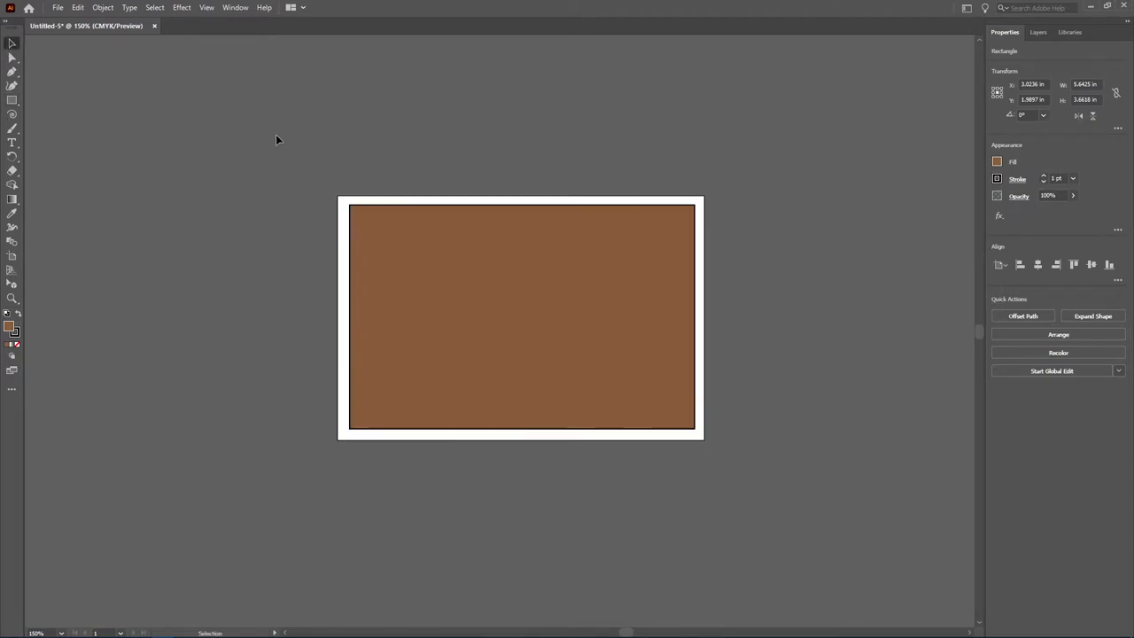
click(9, 270)
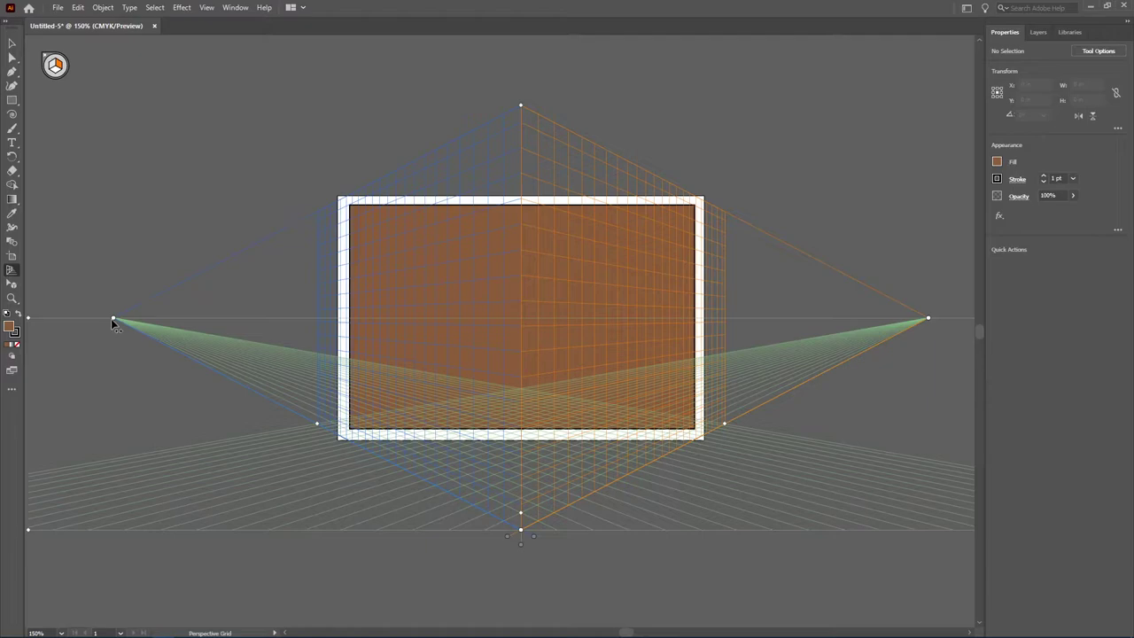
Shift the left vanishing point, lower the grid height, densify the cells, and raise the ground level
drag(113, 323, 182, 323)
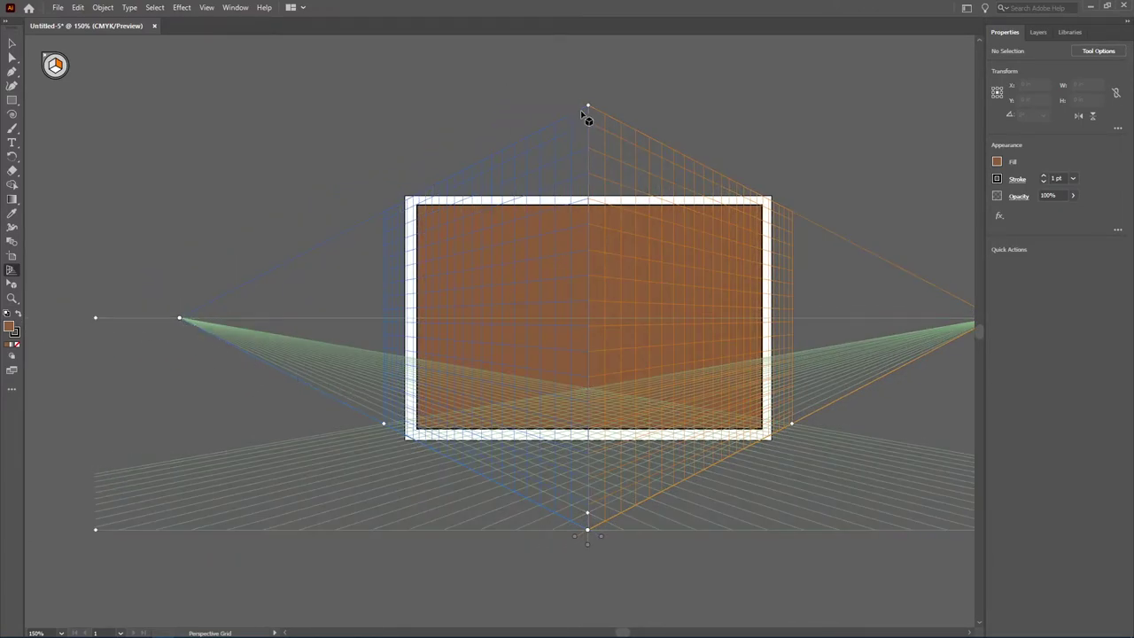
drag(587, 108, 588, 176)
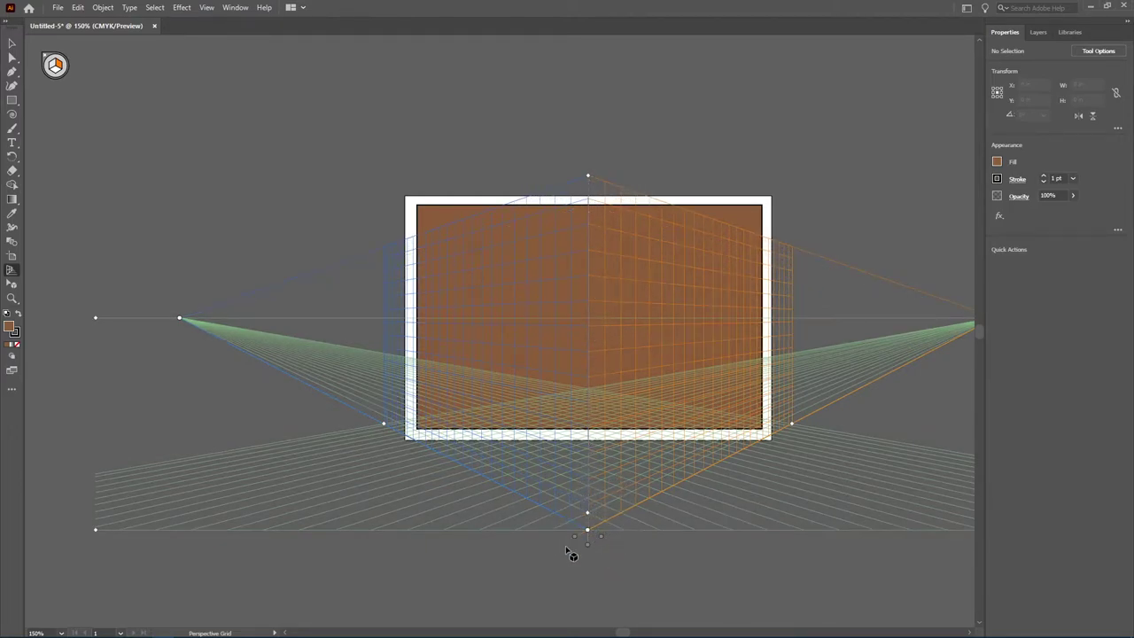
mouse_move(602, 537)
mouse_down()
mouse_move(774, 480)
mouse_move(671, 504)
mouse_move(420, 514)
mouse_move(486, 538)
mouse_move(706, 494)
mouse_move(599, 519)
mouse_up()
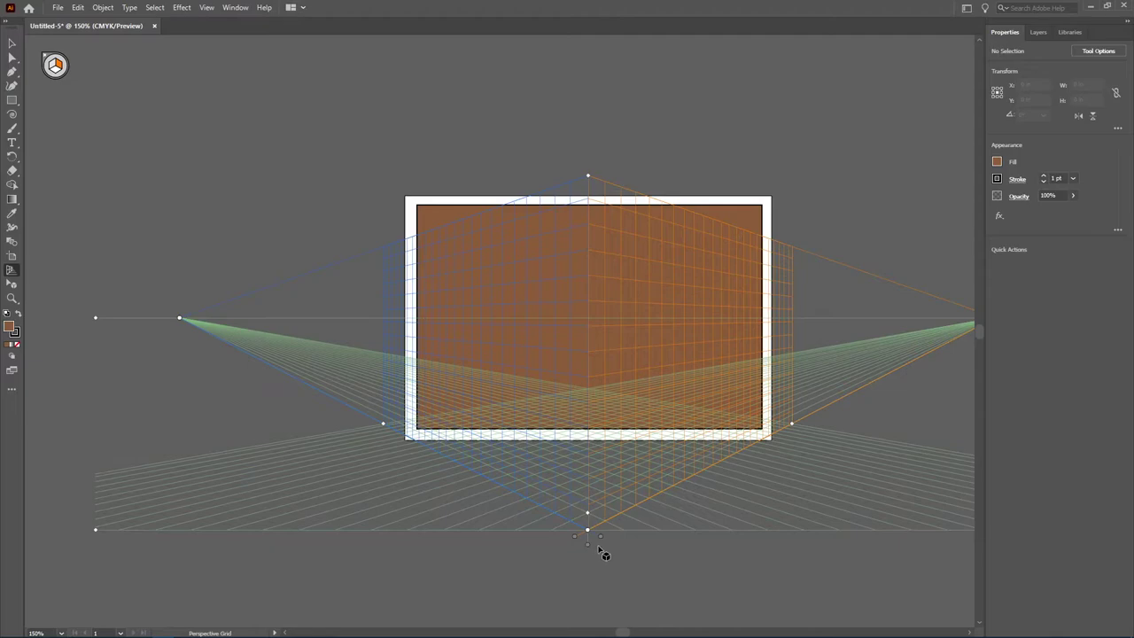
drag(589, 547, 582, 446)
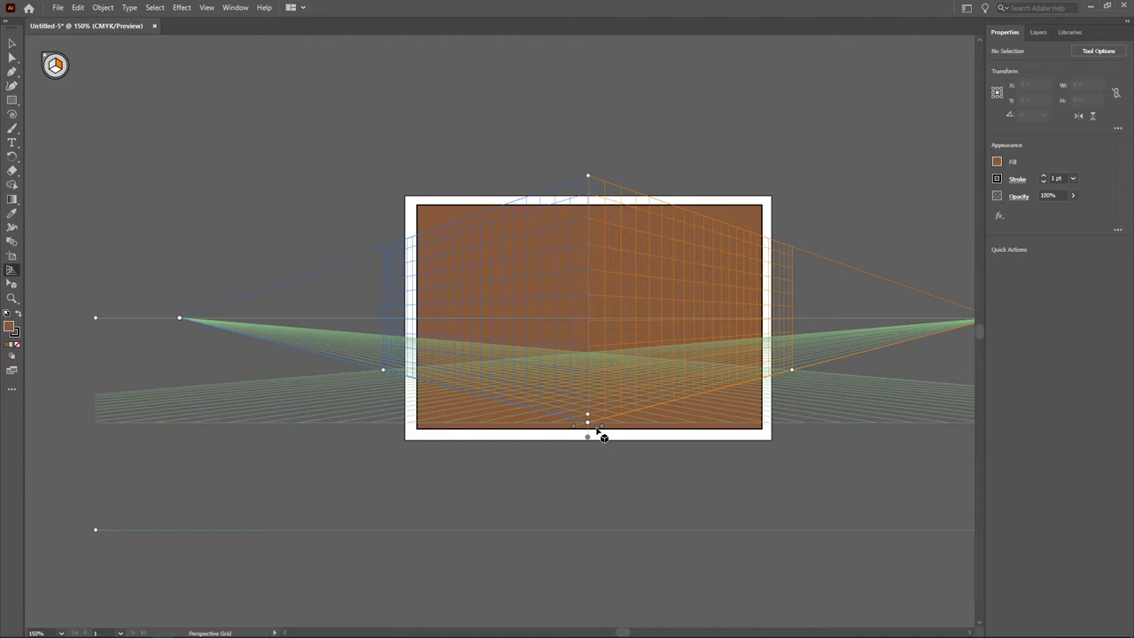
click(1099, 51)
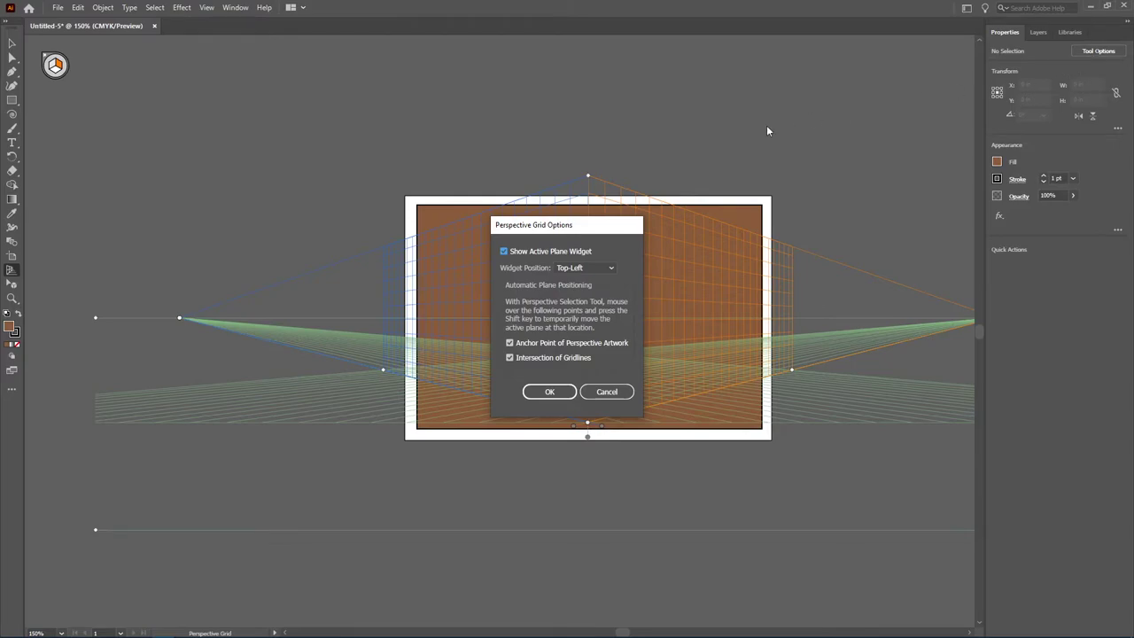
click(599, 272)
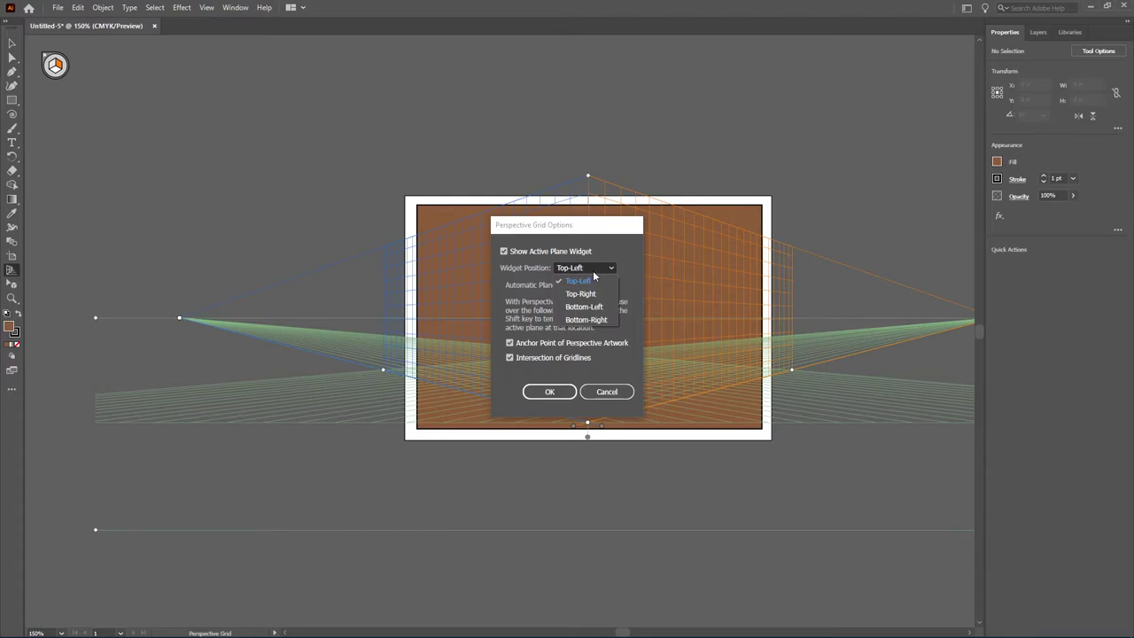
click(593, 279)
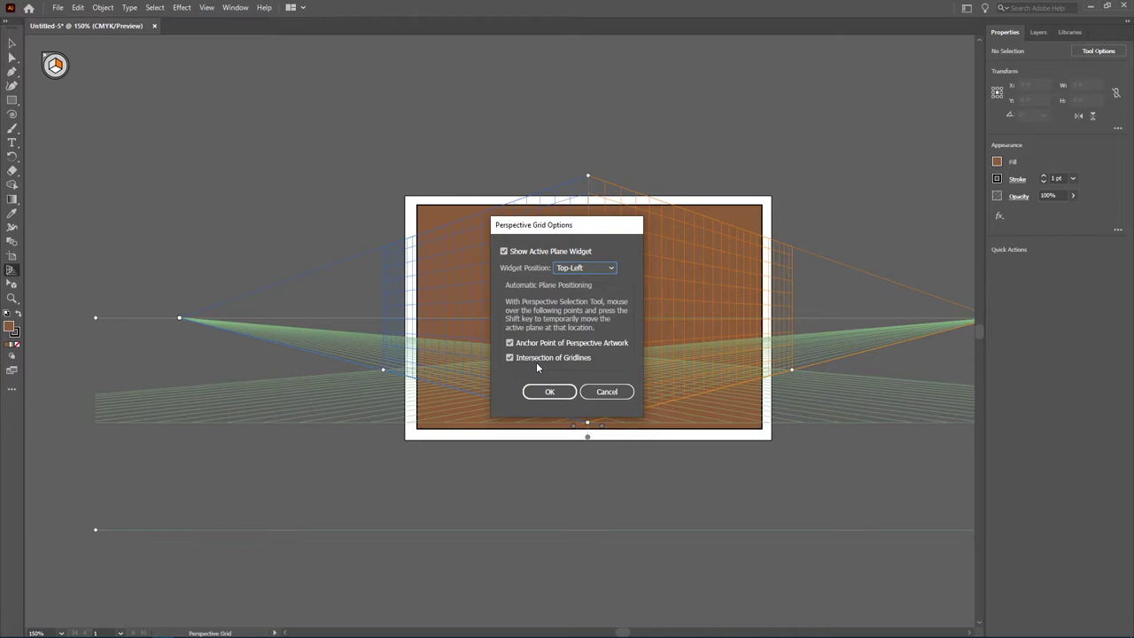
click(549, 392)
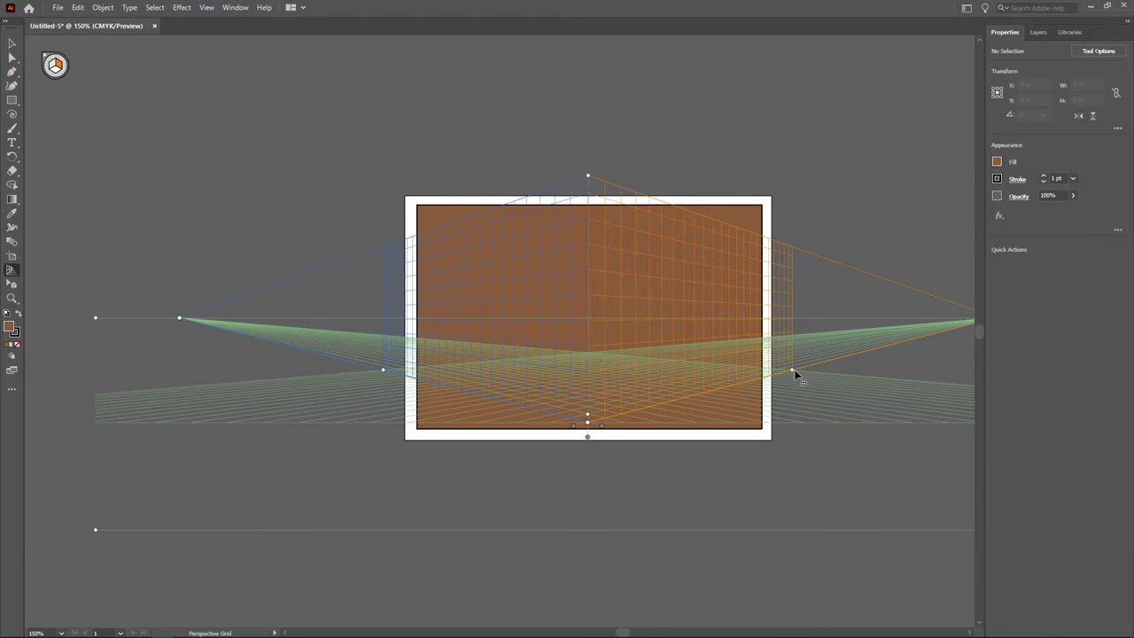
Drag the right grid plane's extent handle to change how far it reaches right
drag(794, 371, 858, 353)
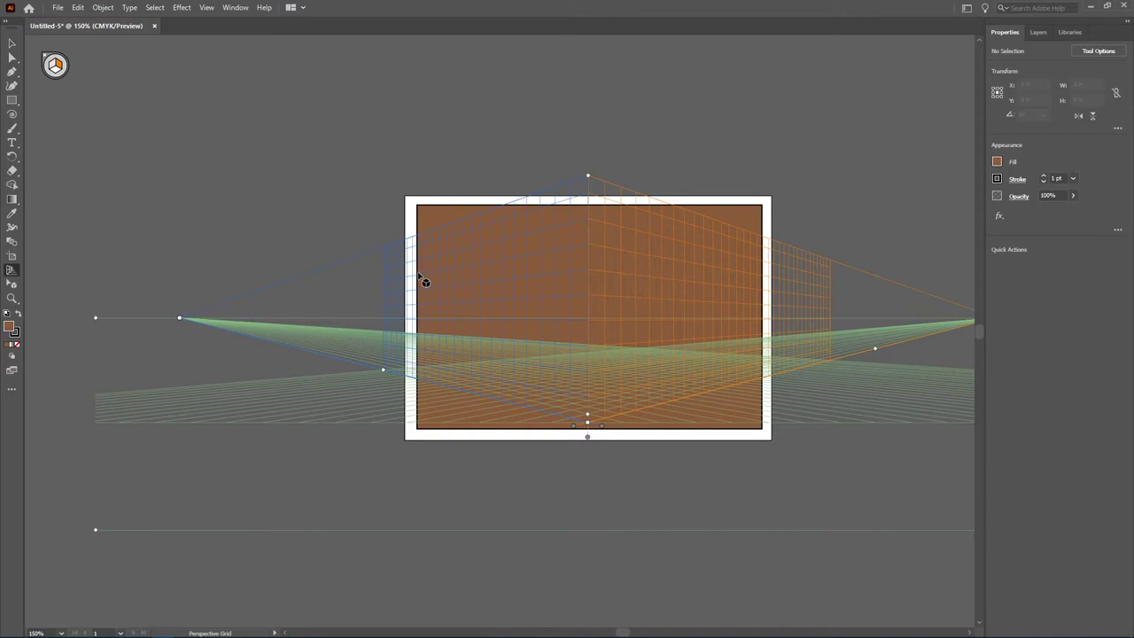
Make the left grid the active drawing plane on the plane-switching widget
click(57, 67)
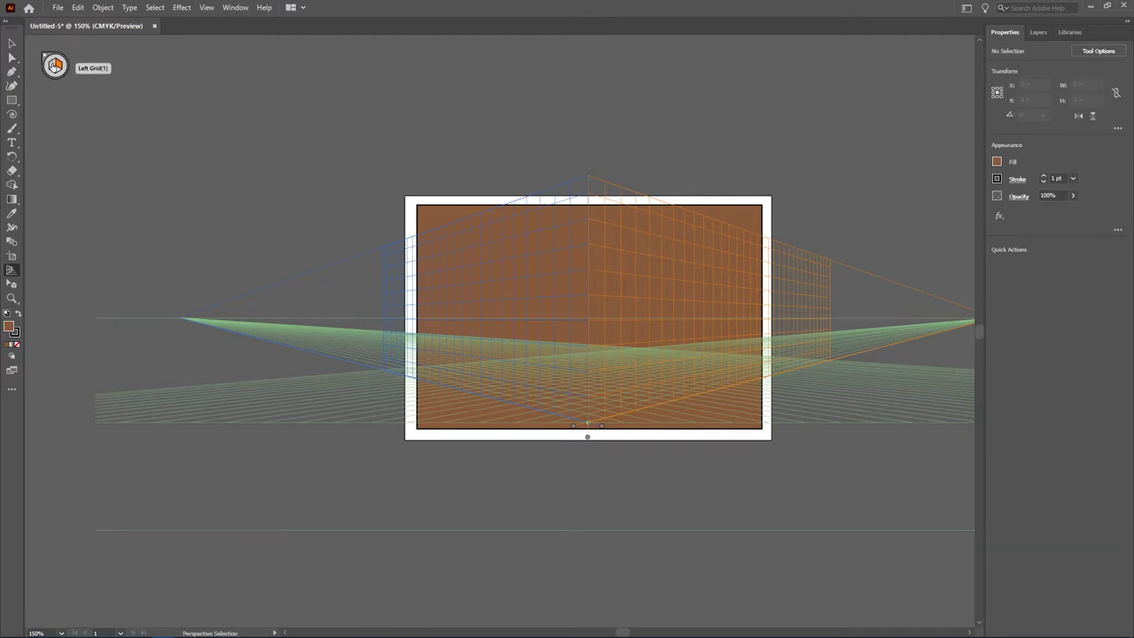
click(52, 65)
key(shift+p)
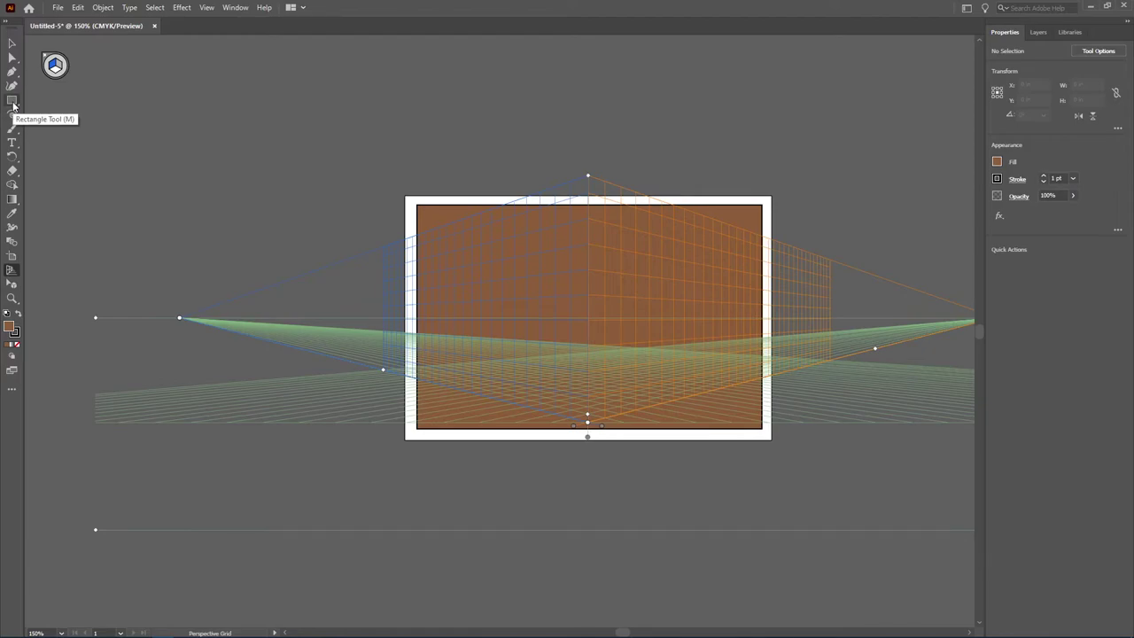
Draw a yellow-filled star on the left plane over the upper-left of the rectangle
drag(14, 106, 51, 141)
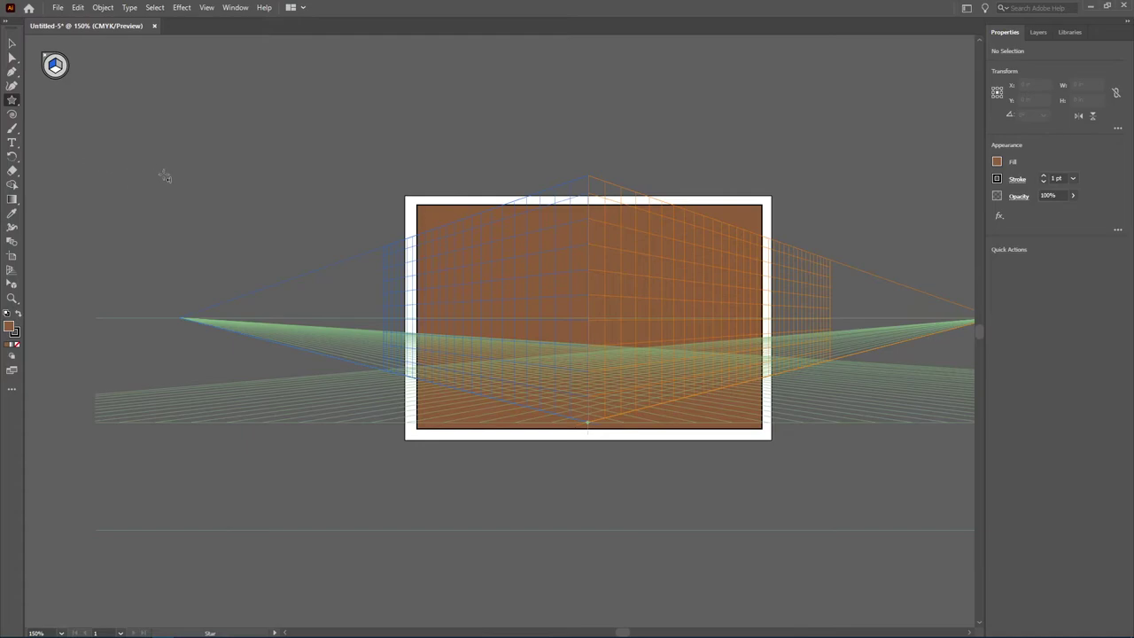
click(997, 162)
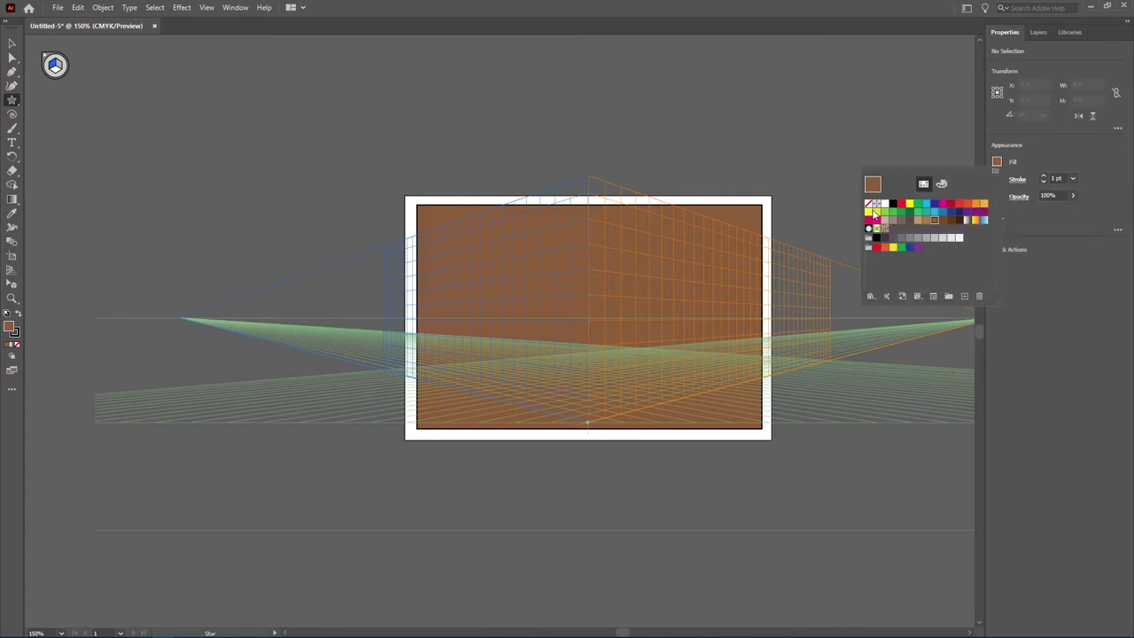
click(872, 211)
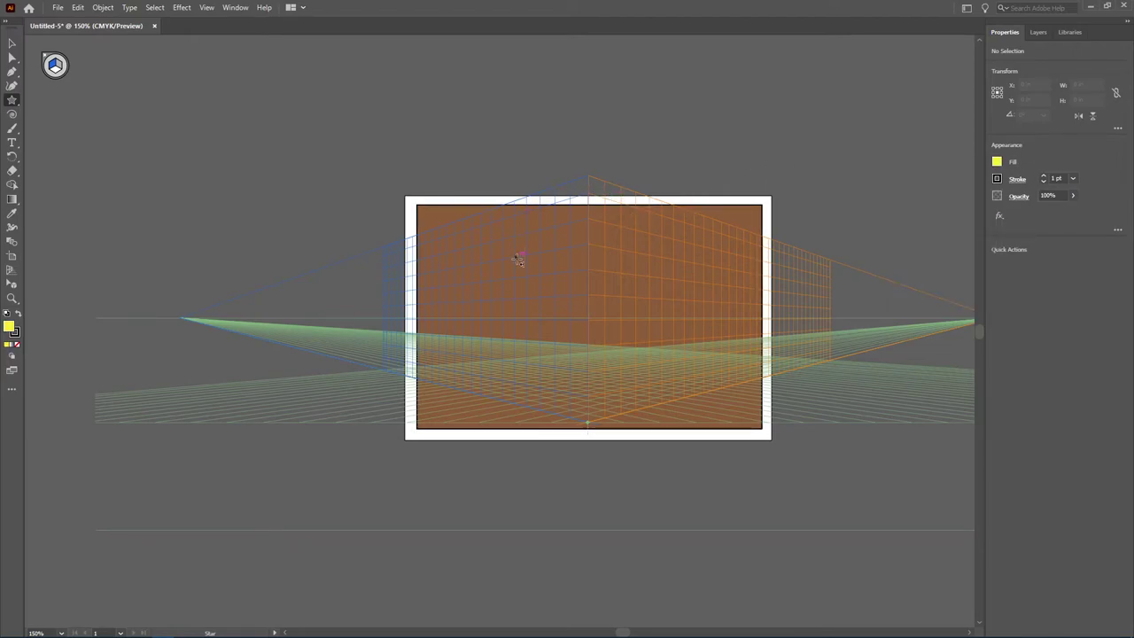
drag(518, 260, 486, 327)
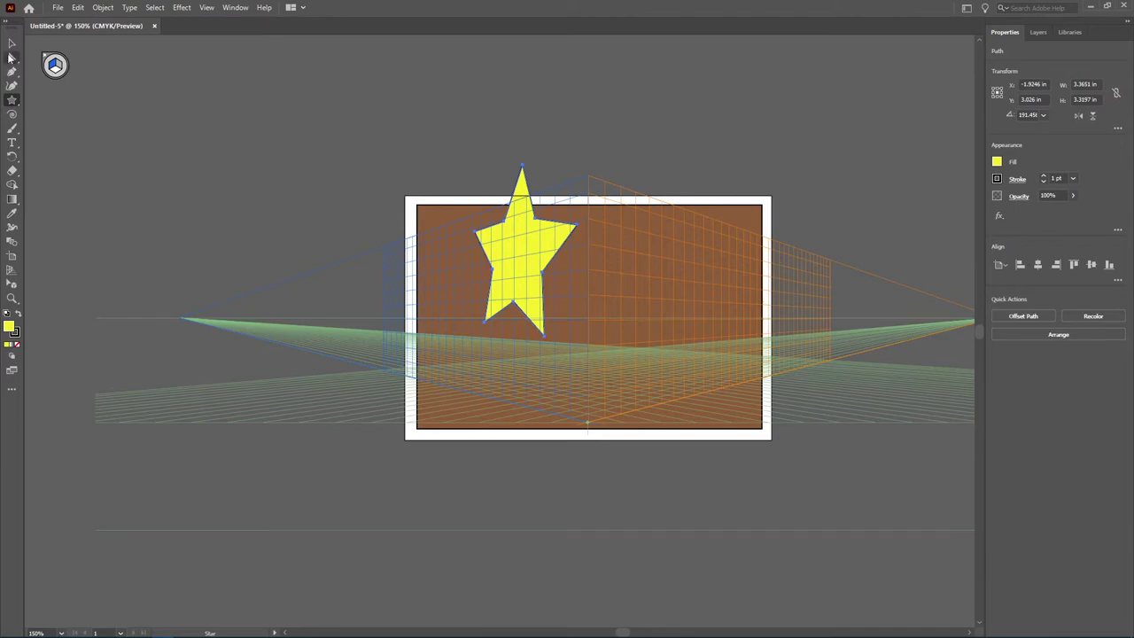
Move the yellow star down, then slide it left along the left plane toward the rectangle's edge
click(11, 43)
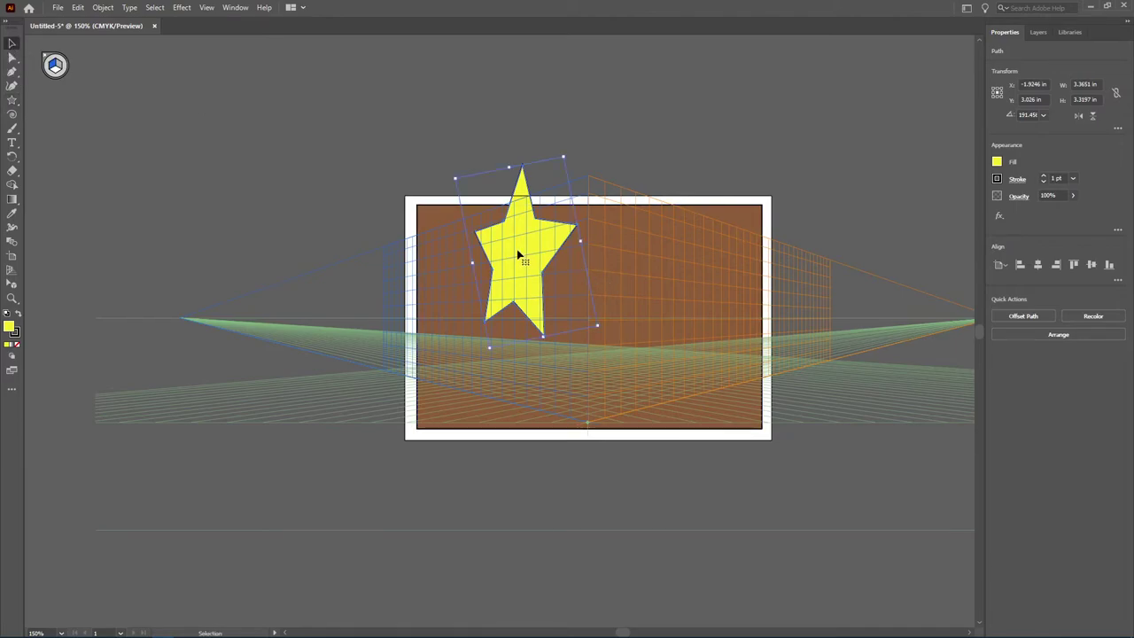
drag(519, 255, 509, 306)
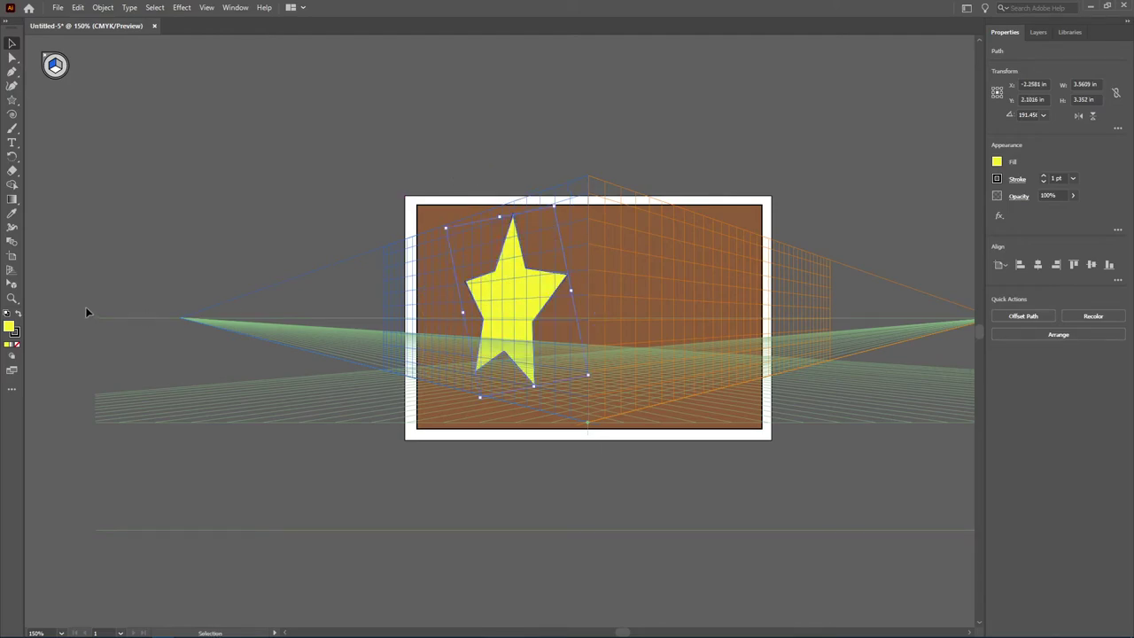
click(8, 288)
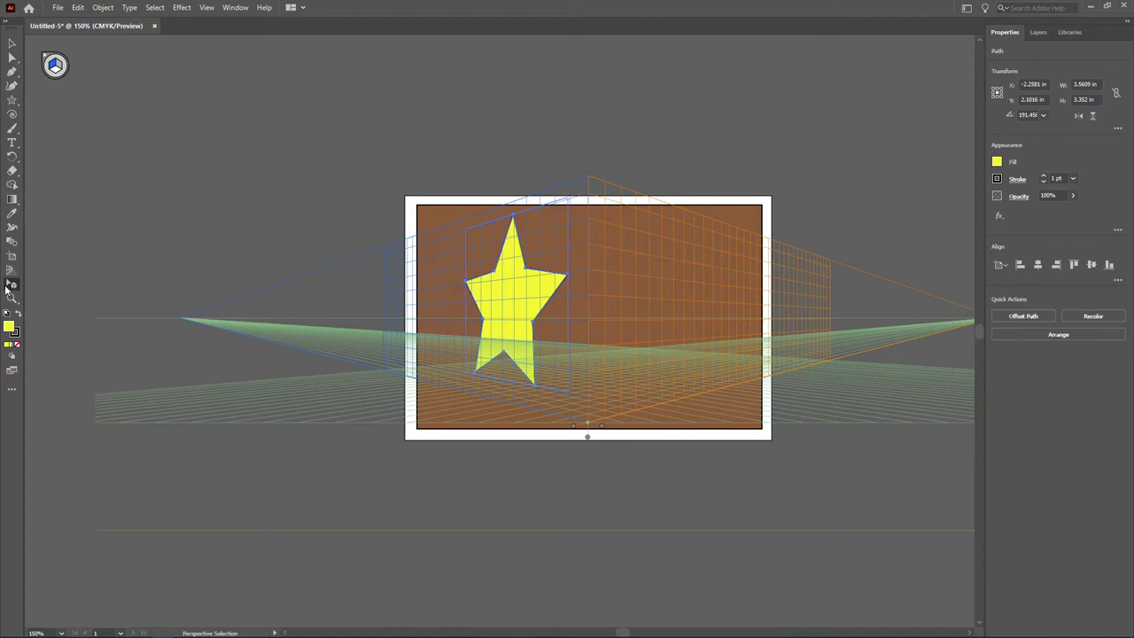
drag(535, 290, 473, 288)
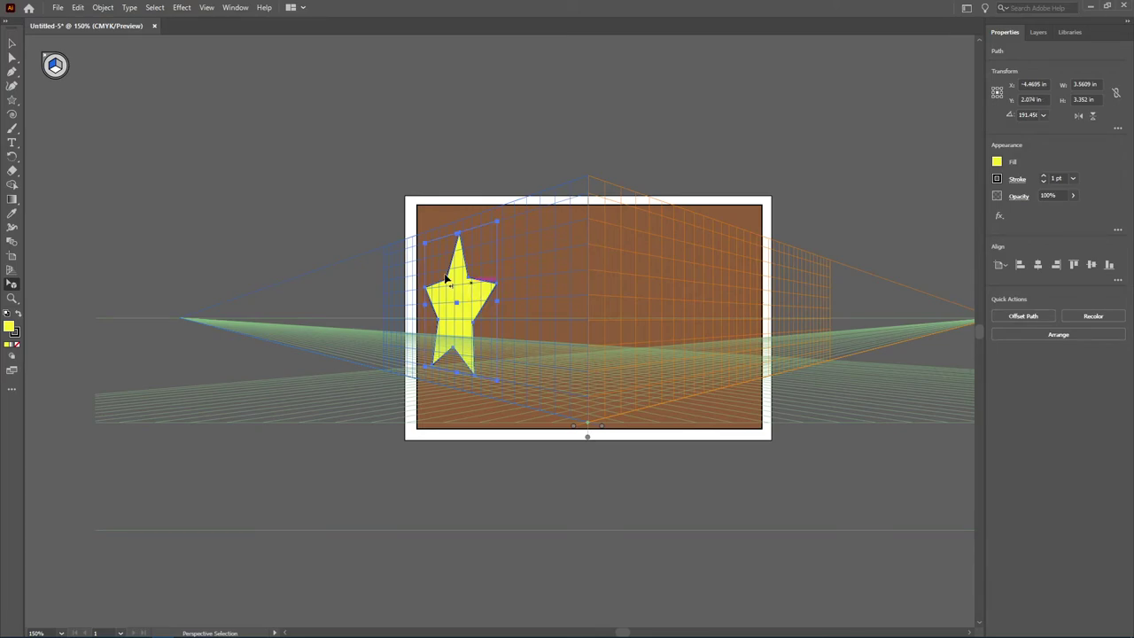
Draw a spiral with a 3 pt orange stroke and drag it onto the left plane beside the star
click(11, 113)
mouse_move(317, 108)
mouse_down()
mouse_move(295, 118)
mouse_move(311, 108)
mouse_up()
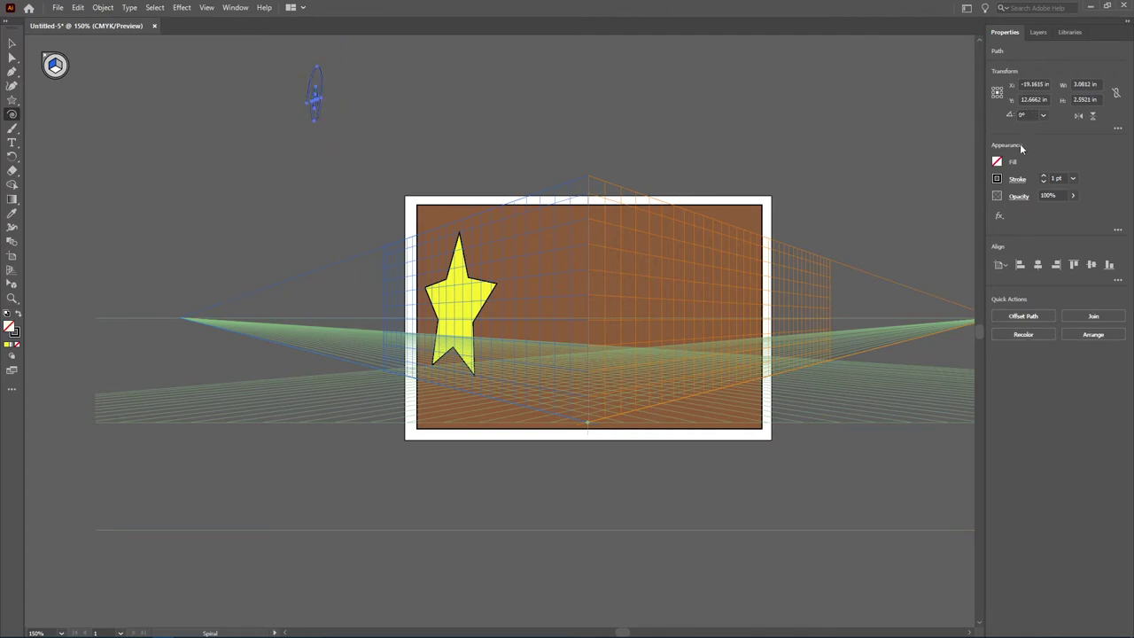
click(997, 180)
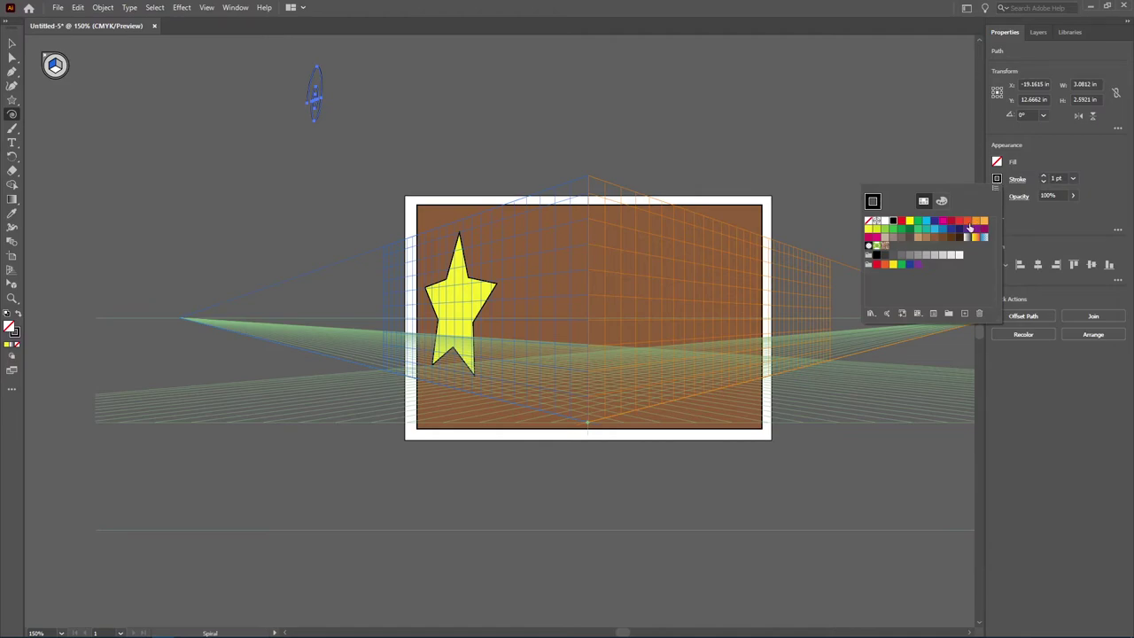
click(984, 221)
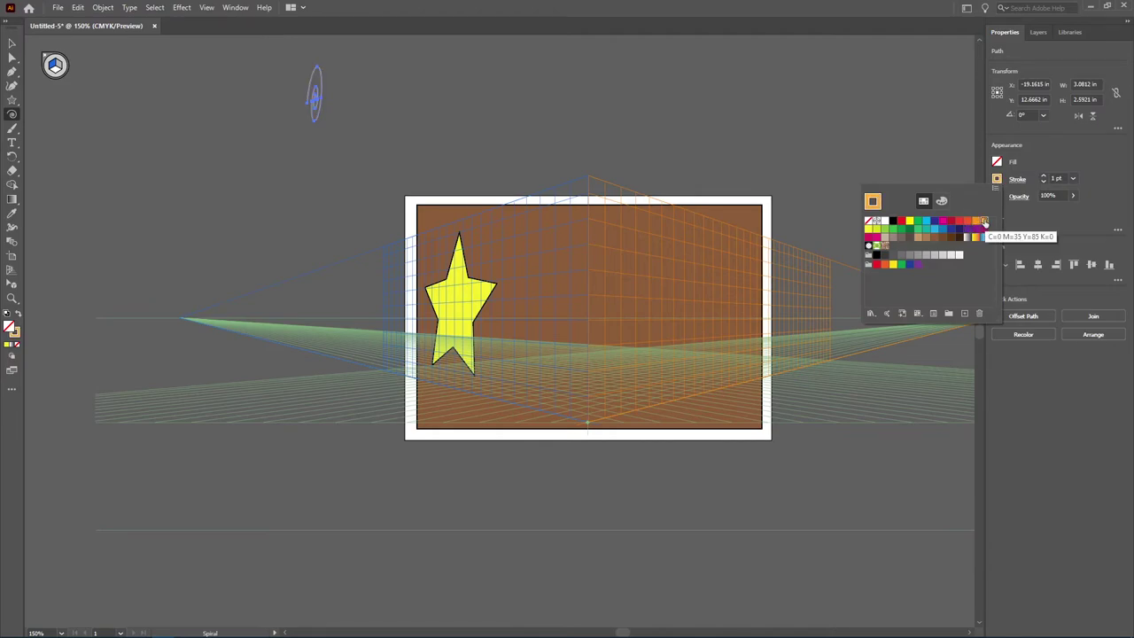
click(1044, 175)
click(1044, 176)
click(1044, 176)
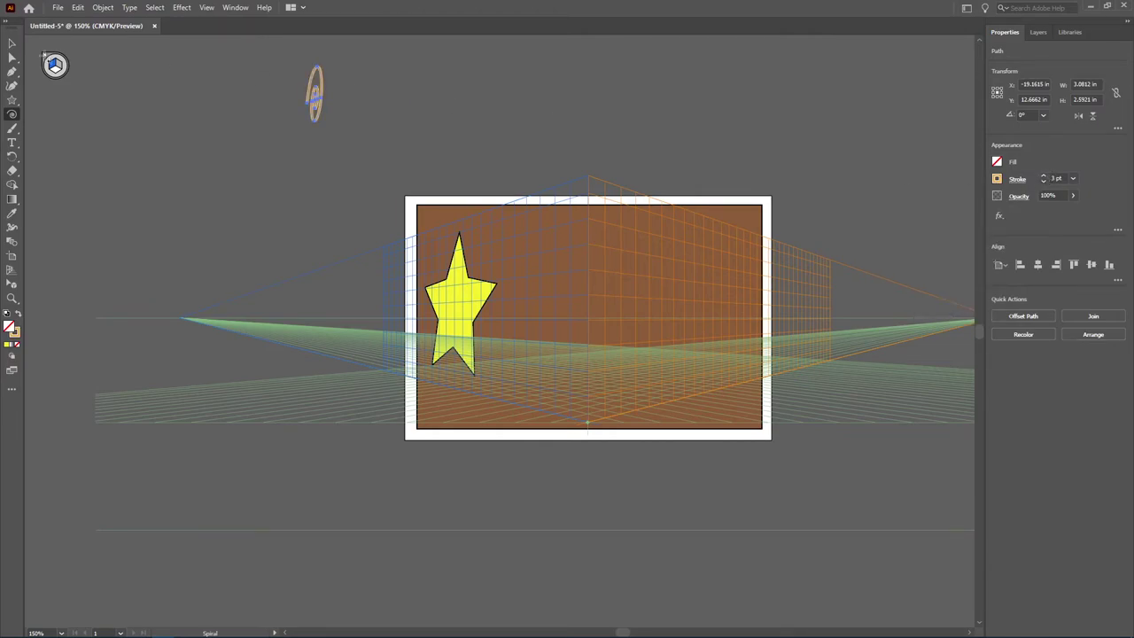
click(13, 285)
drag(316, 92, 518, 292)
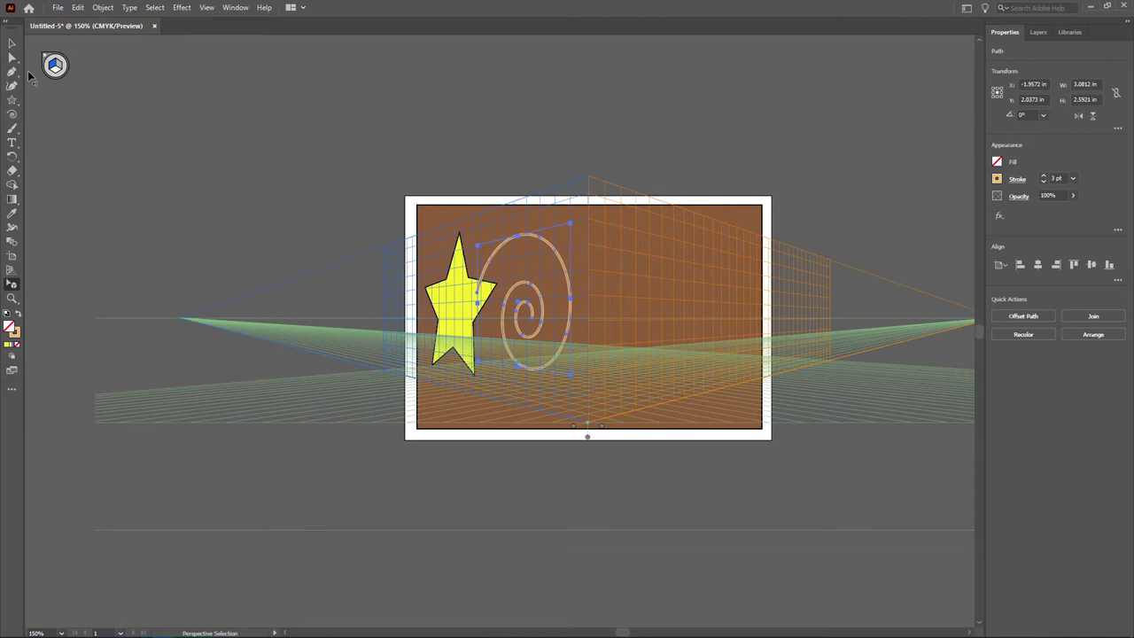
Type 'Grid Text Example' at 48 pt and drag it just below the brown artboard
click(81, 100)
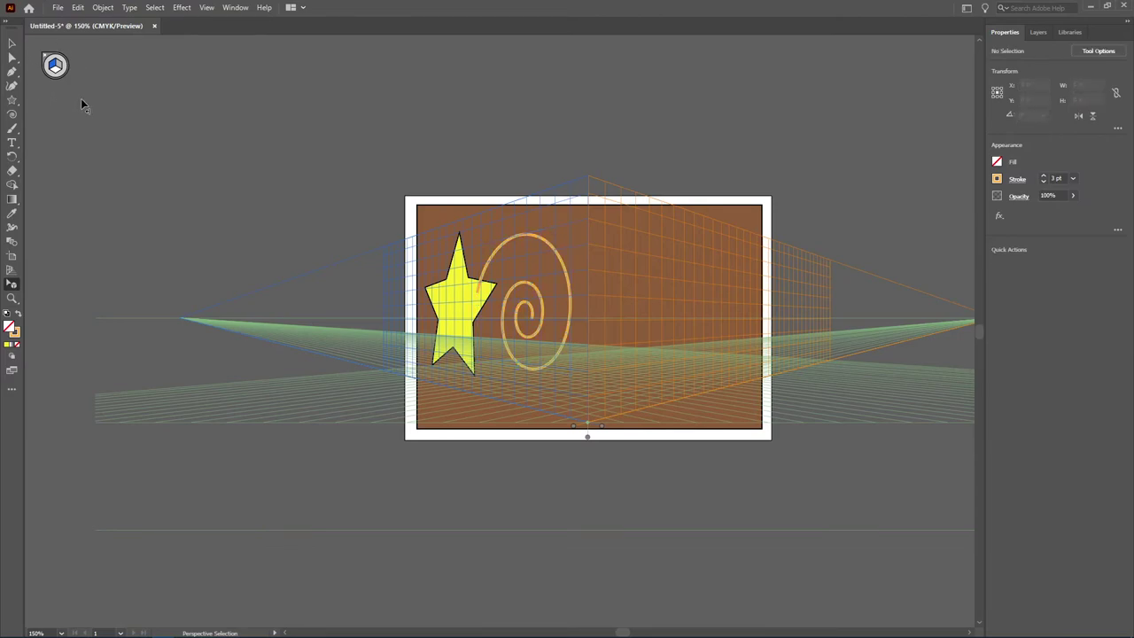
click(11, 42)
click(11, 143)
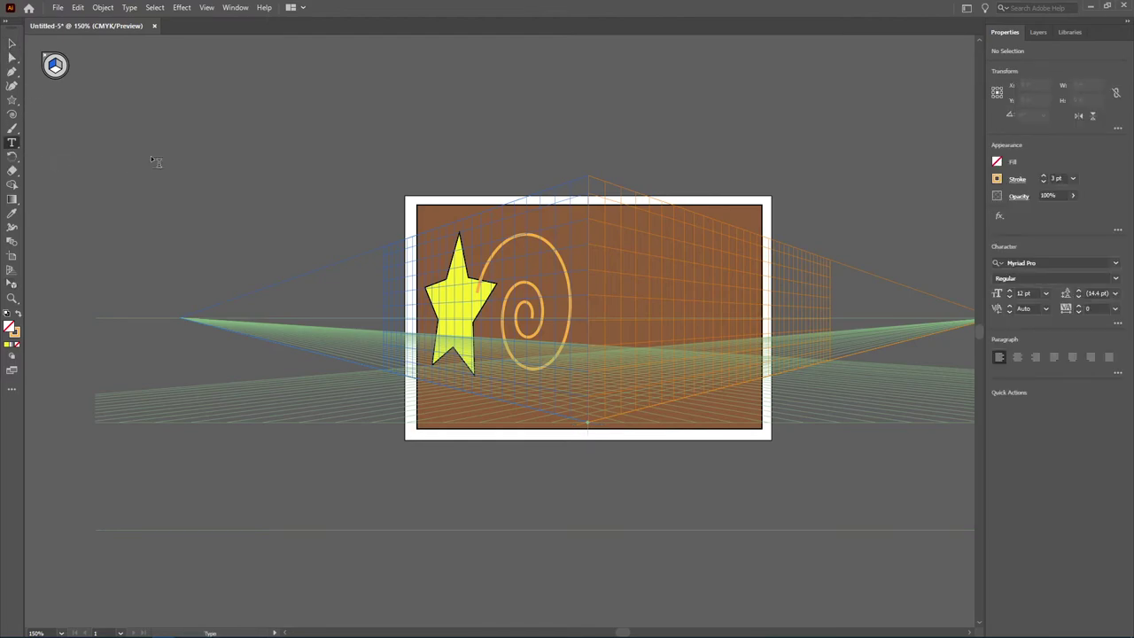
click(254, 135)
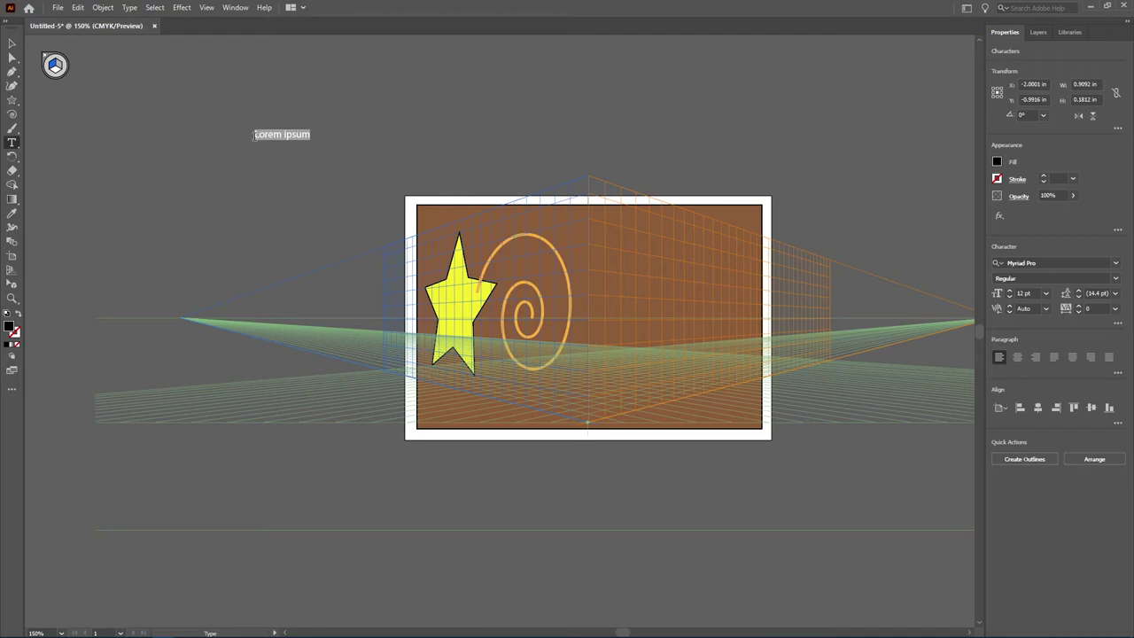
click(1047, 294)
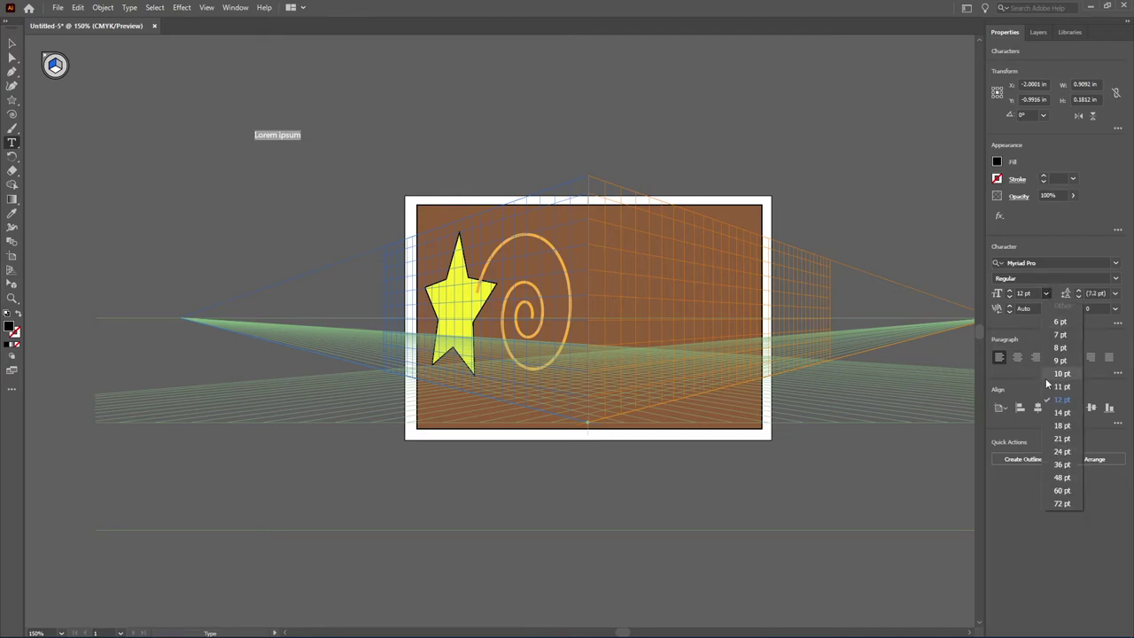
click(1062, 478)
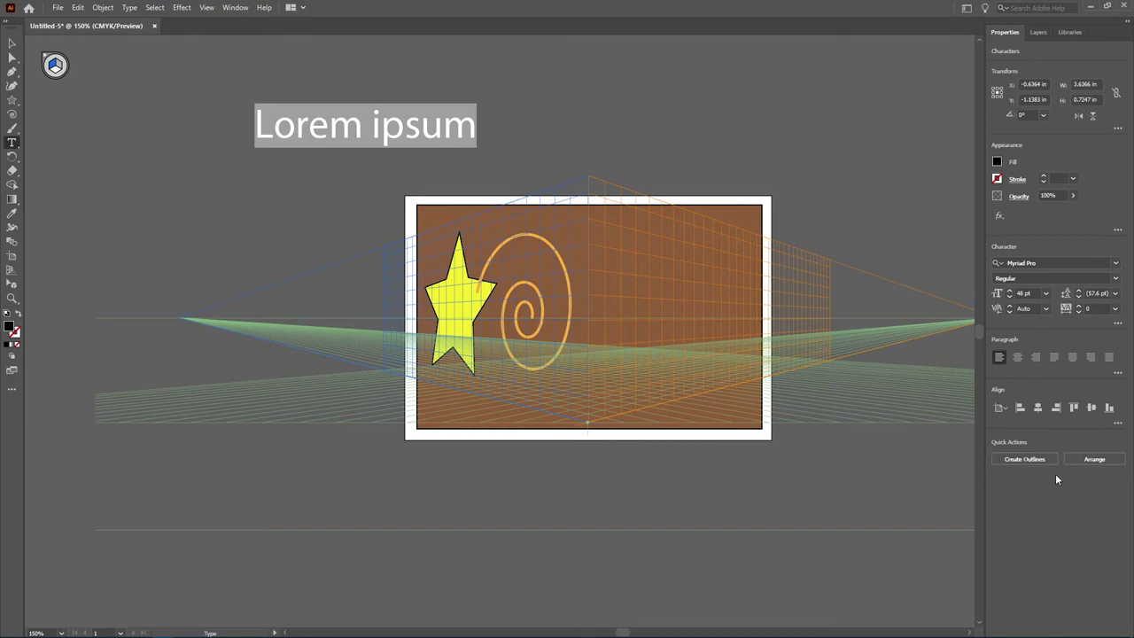
text(Grid T)
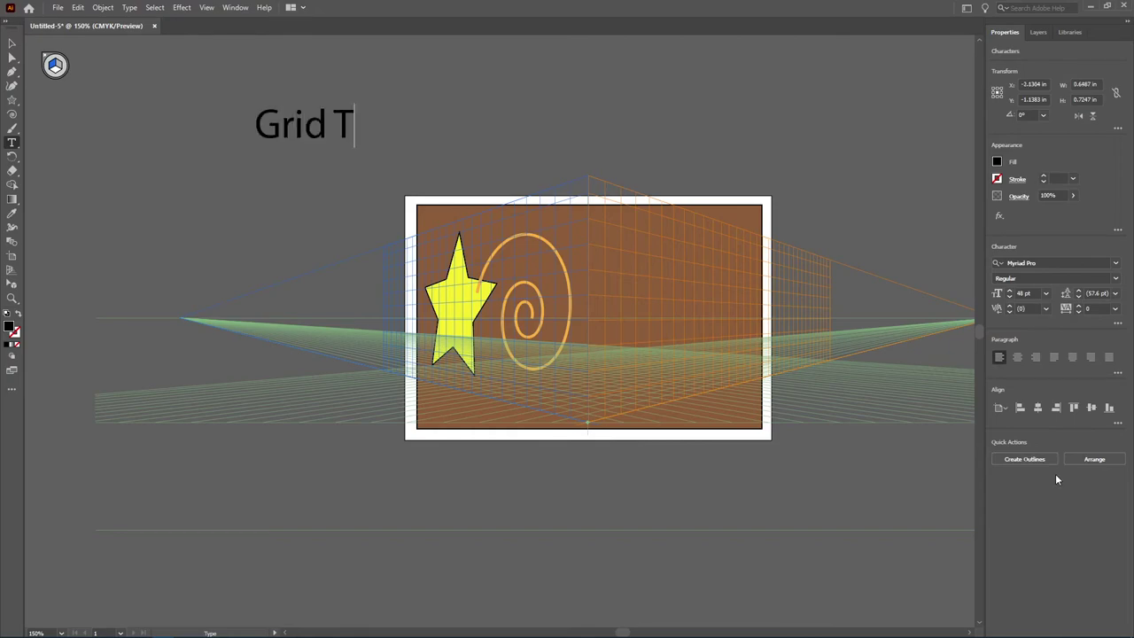
text(ext Example)
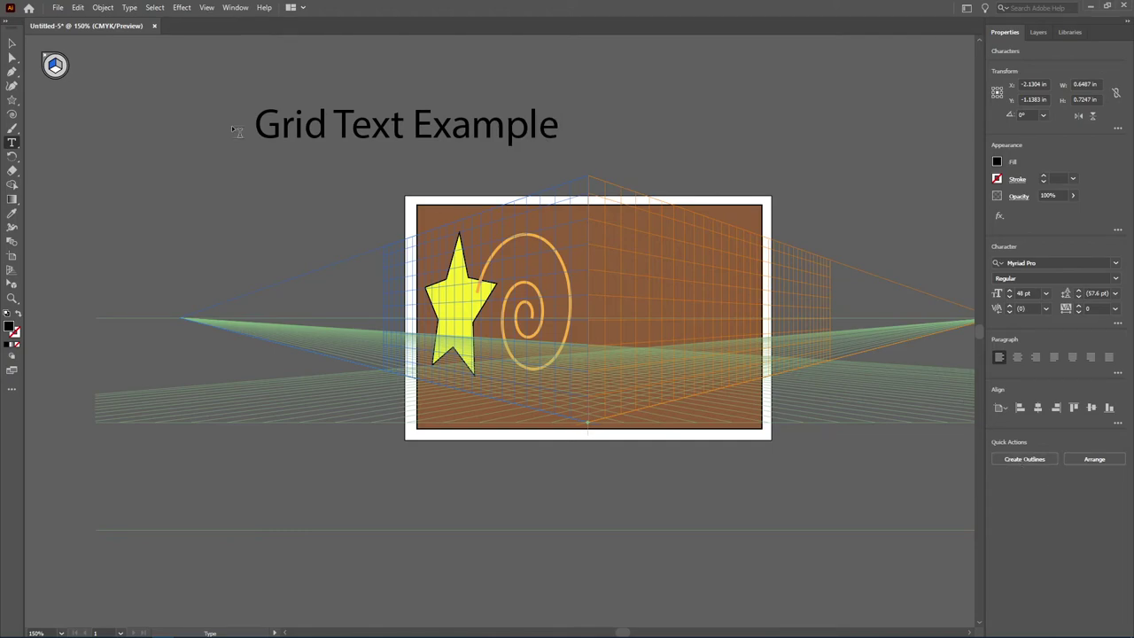
click(12, 42)
drag(344, 133, 530, 462)
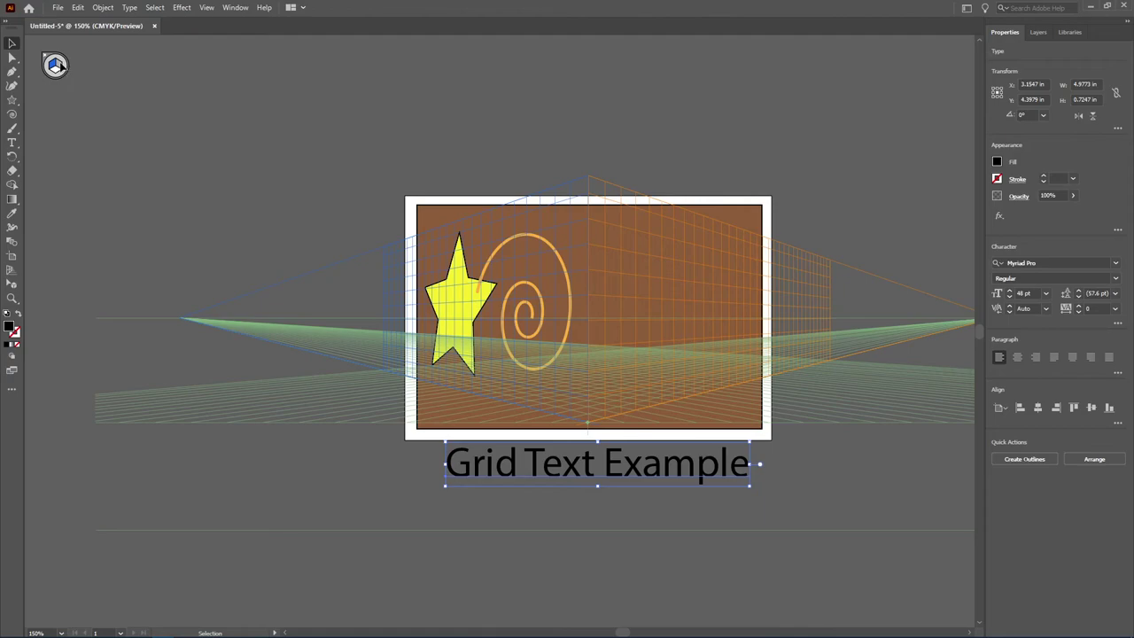
Attach 'Grid Text Example' to the right perspective grid plane, inside the artboard's lower right
click(12, 290)
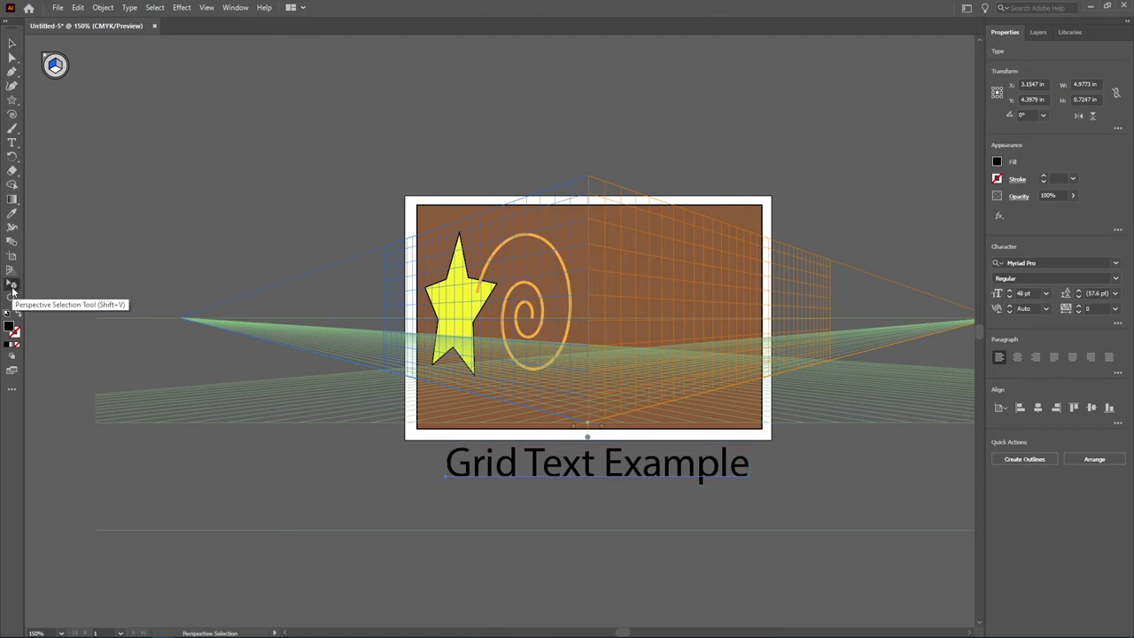
click(60, 66)
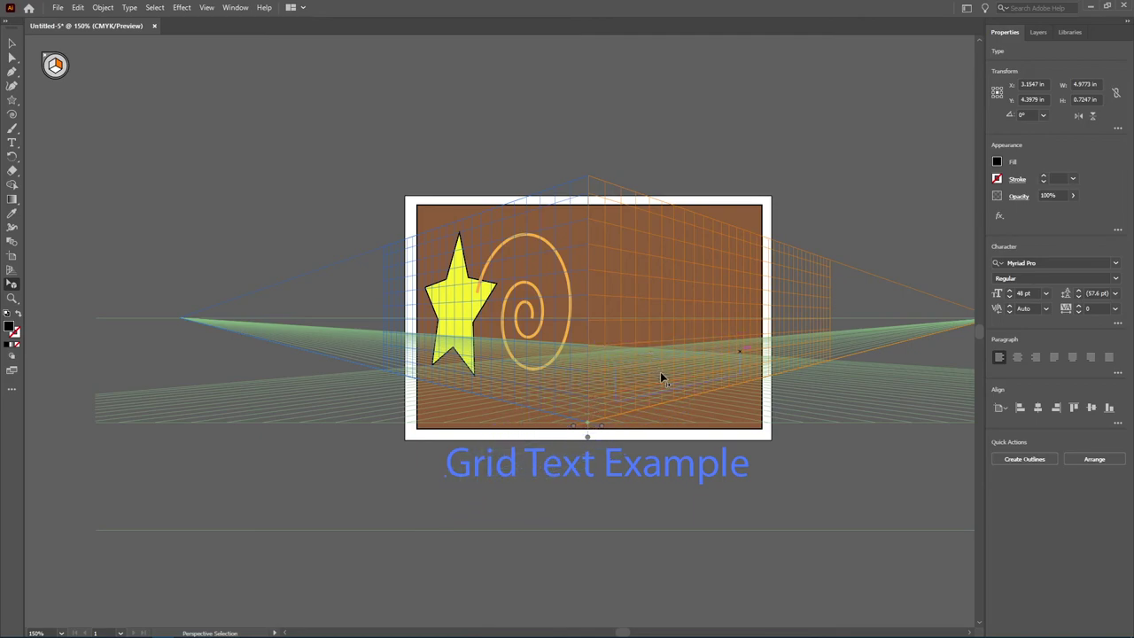
drag(673, 463, 673, 377)
click(677, 502)
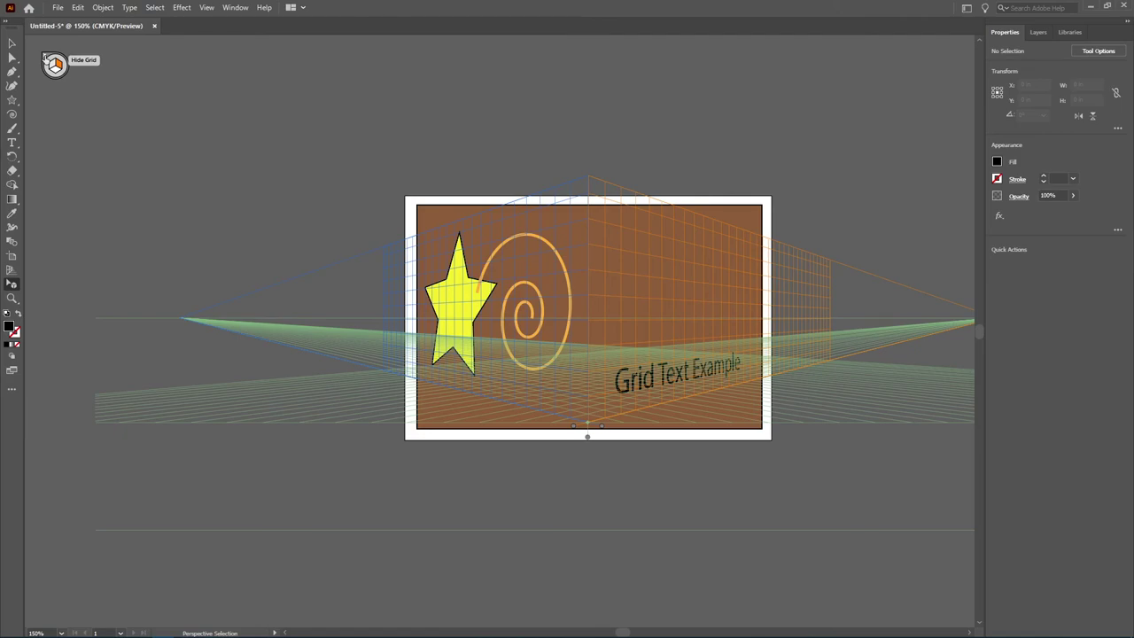
Hide the perspective grid and pick the Blob Brush with a dark blue fill
click(46, 58)
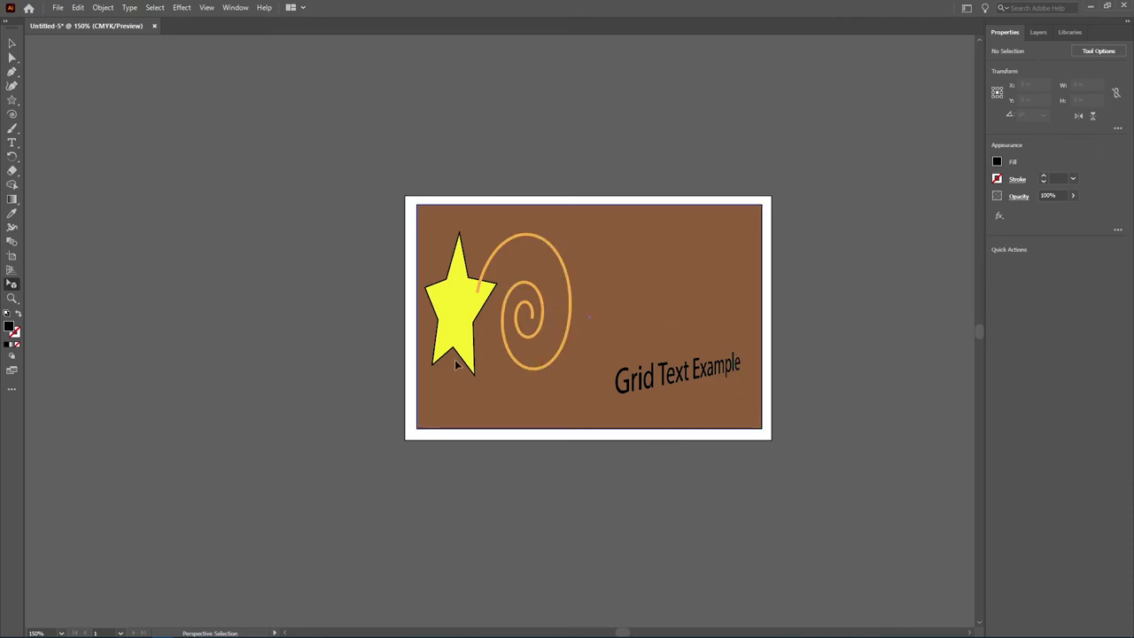
click(10, 133)
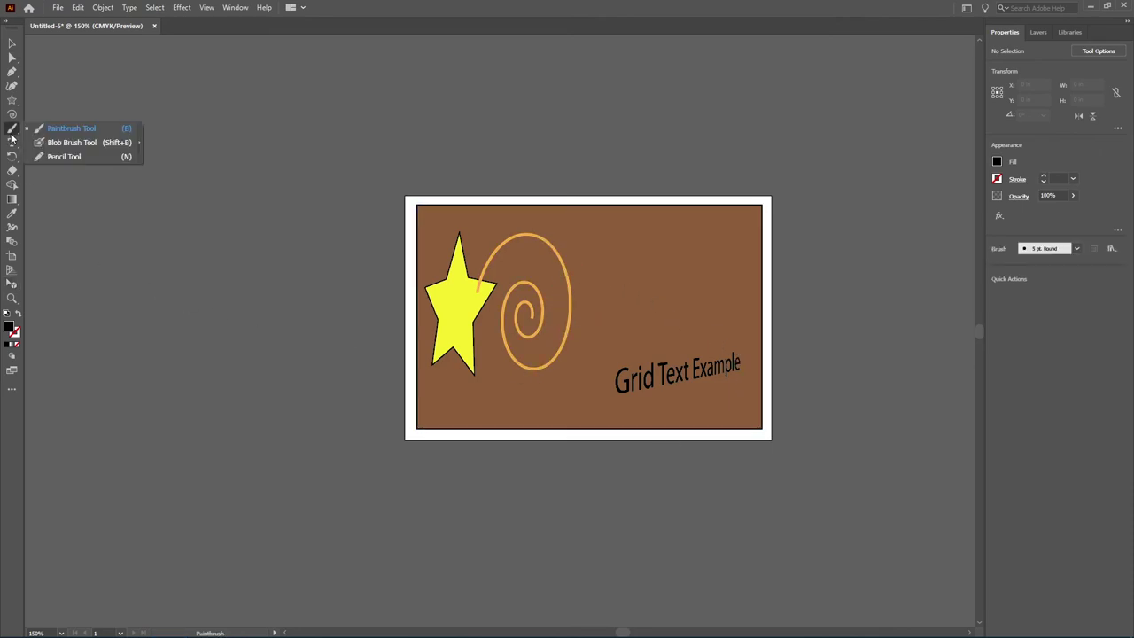
click(60, 140)
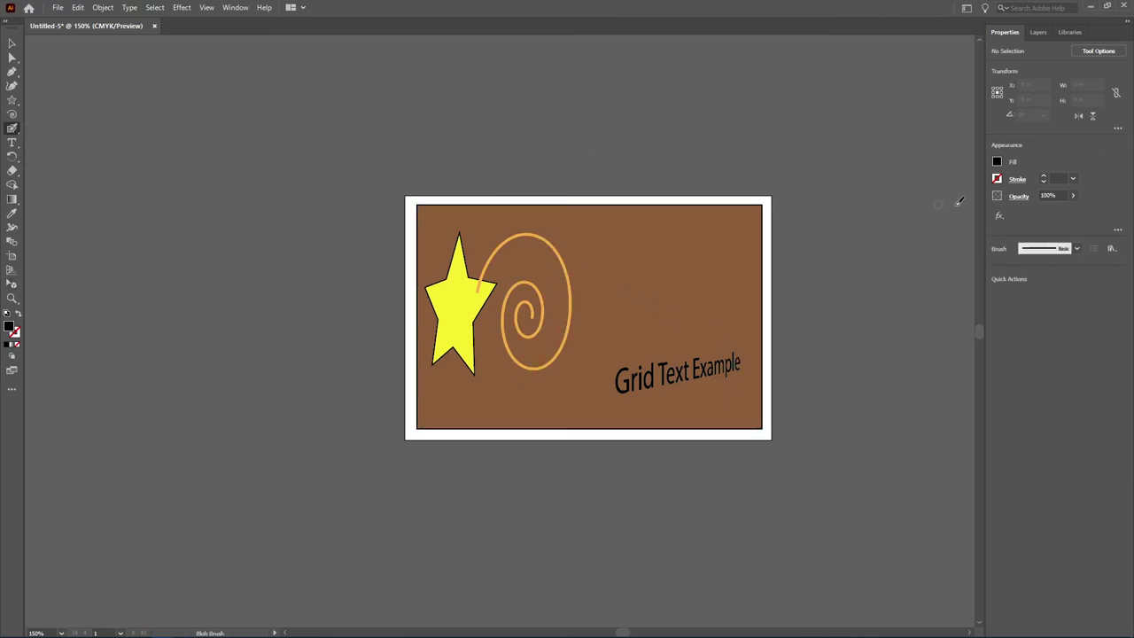
click(996, 162)
click(950, 211)
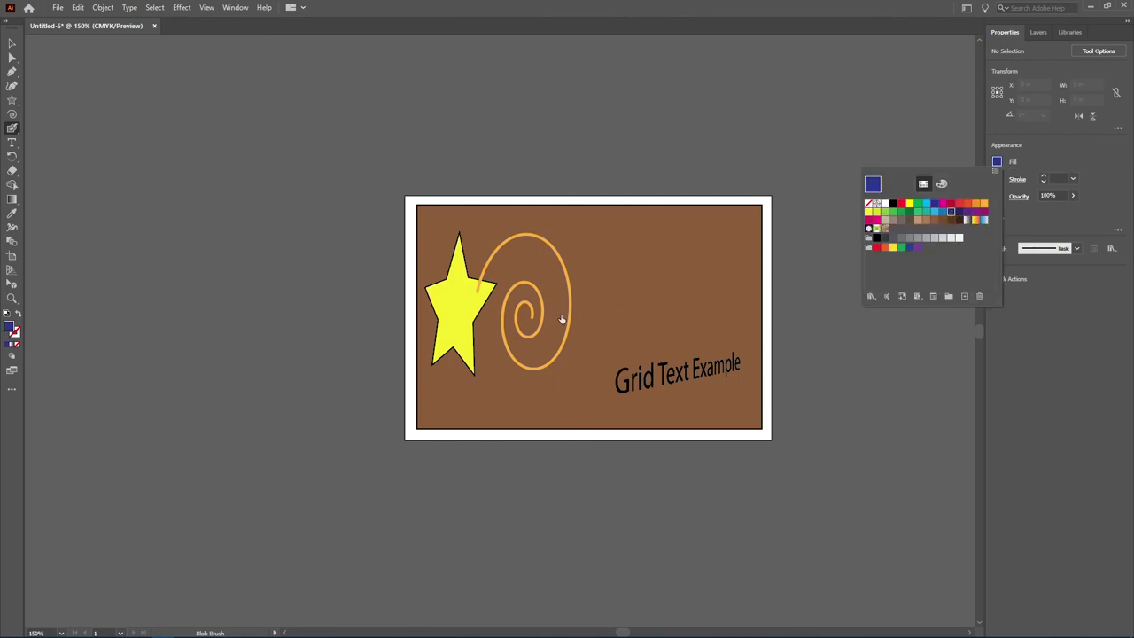
Paint a dark blue blob mark on the artboard
click(620, 268)
mouse_move(638, 254)
mouse_down()
mouse_move(664, 265)
mouse_move(633, 270)
mouse_move(660, 281)
mouse_move(647, 286)
mouse_move(628, 391)
mouse_move(588, 399)
mouse_up()
key(v)
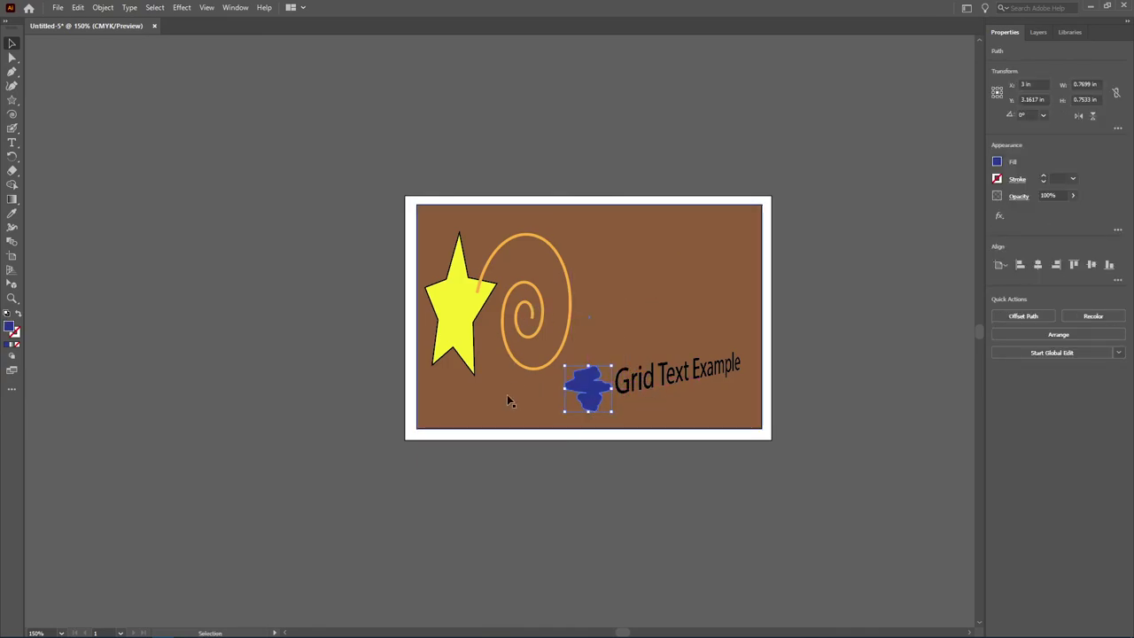